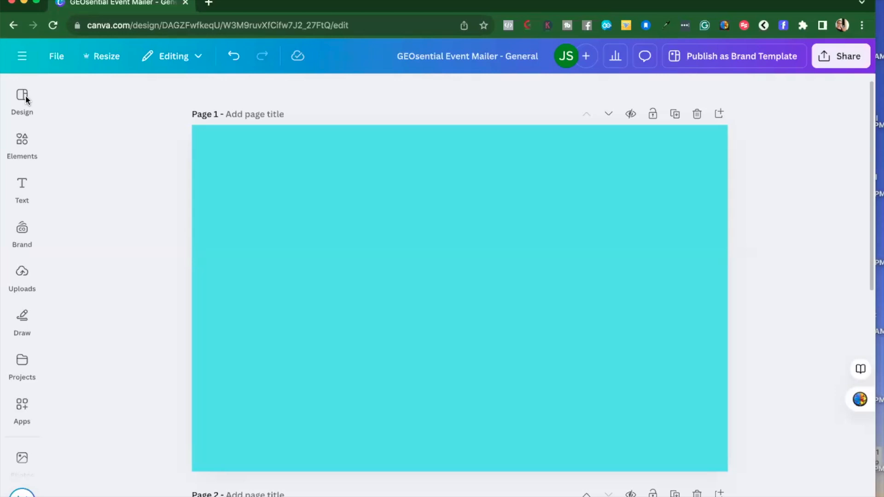
Step: Search the design templates for "event invite"
left_click(20, 100)
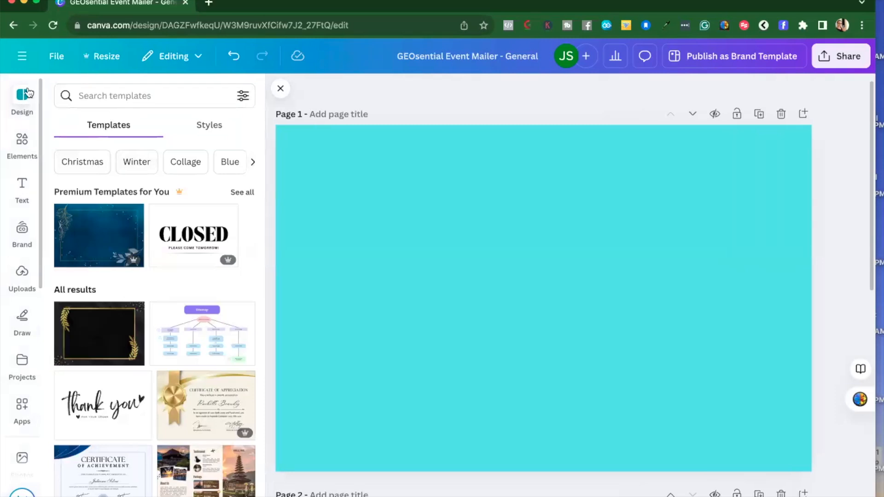
left_click(108, 93)
type("even")
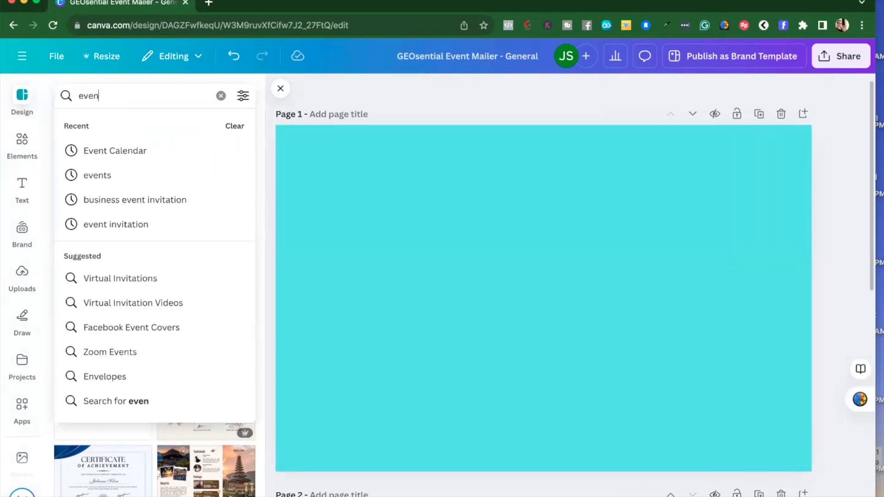
type("t invite")
key("Return")
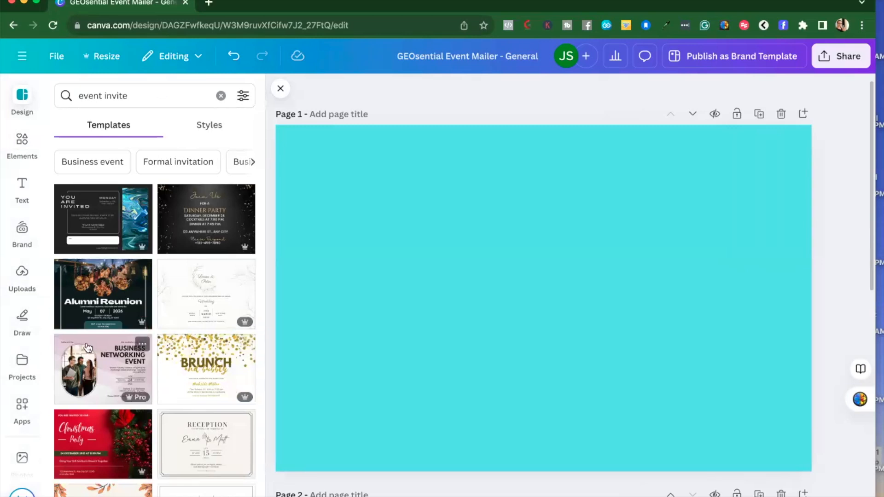
Step: Browse the event invite templates and apply the Black And Gold Elegant Birthday Party Invitation Card to page 1
scroll(90, 344, "down", 5)
scroll(88, 346, "down", 2)
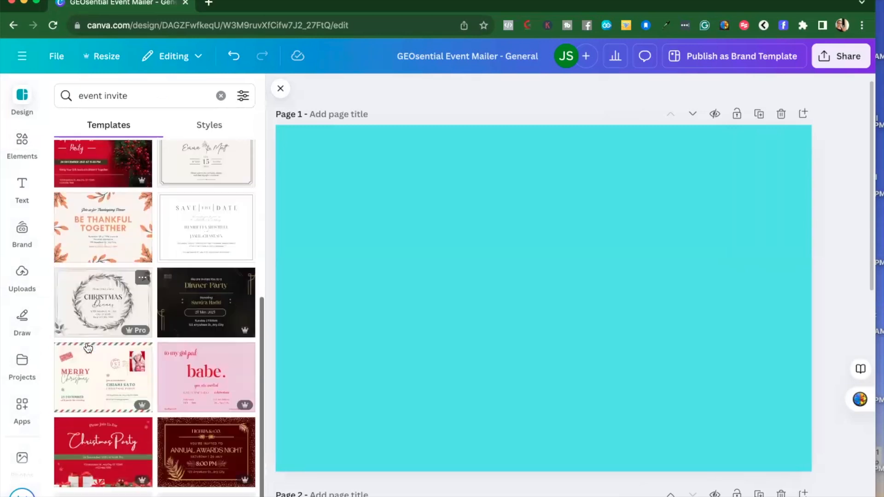
scroll(85, 341, "down", 10)
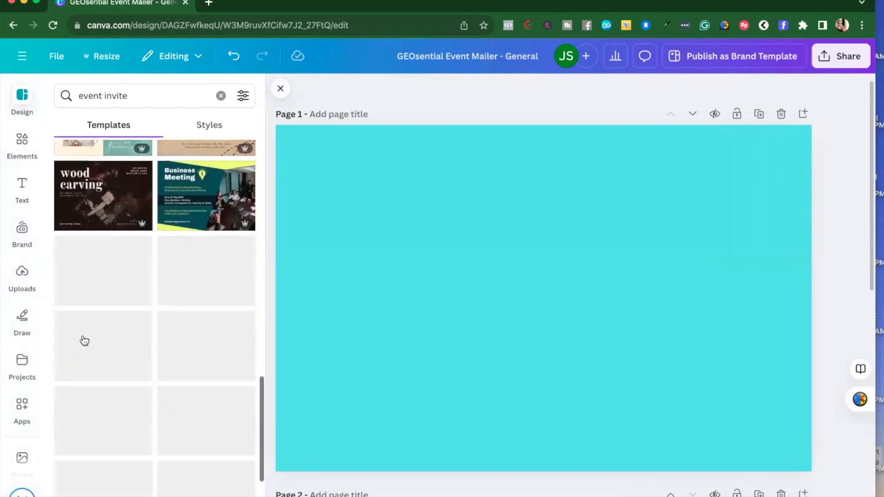
scroll(83, 332, "down", 2)
scroll(85, 323, "down", 6)
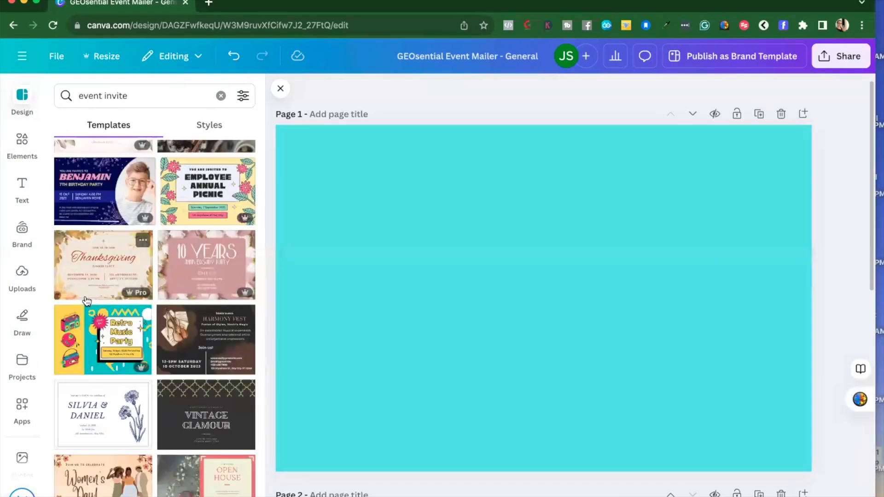
scroll(87, 300, "down", 4)
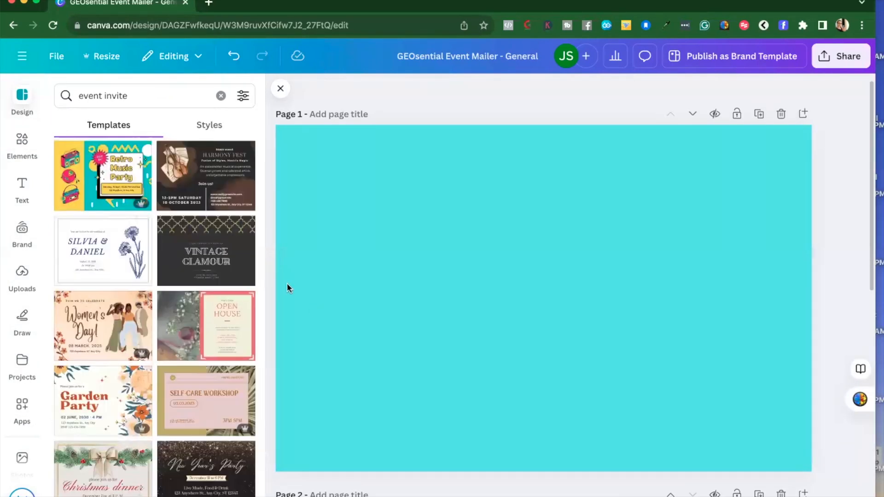
scroll(230, 381, "down", 4)
scroll(230, 381, "down", 4)
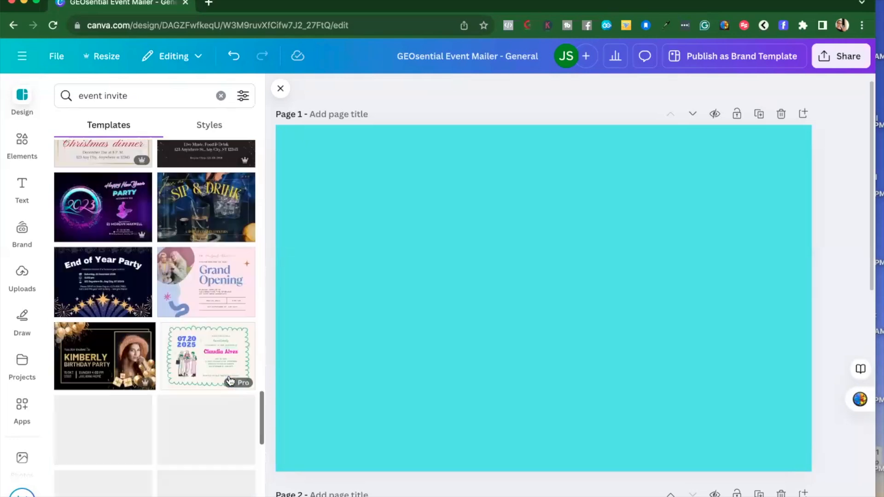
left_click(96, 355)
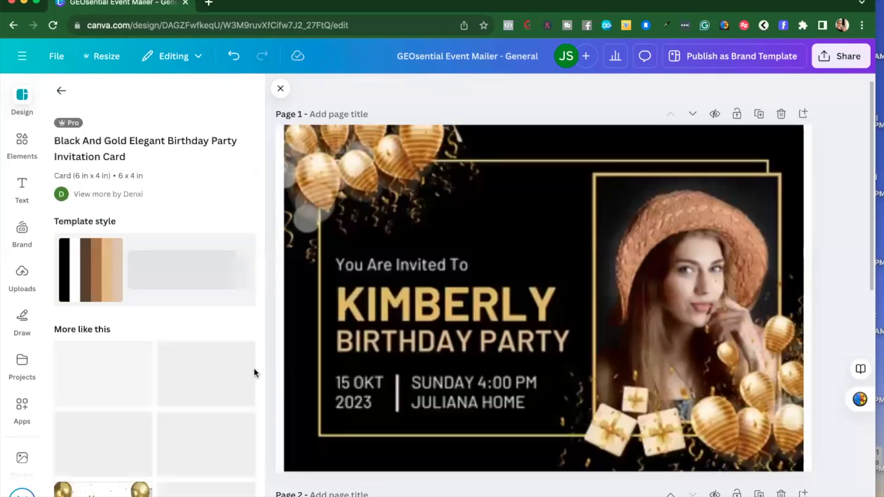
left_click(426, 363)
Step: Replace page 1's design with the similar Blue & Green Simple happy Birthday Card template
scroll(181, 331, "down", 4)
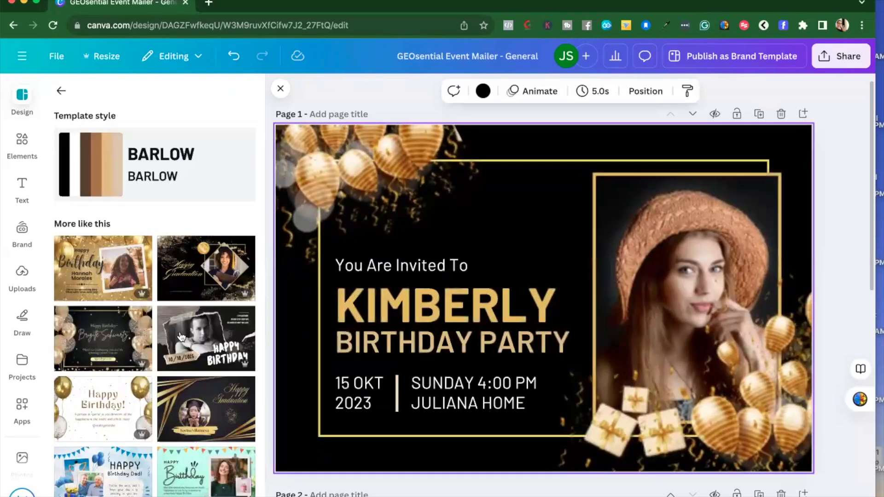
scroll(228, 392, "down", 1)
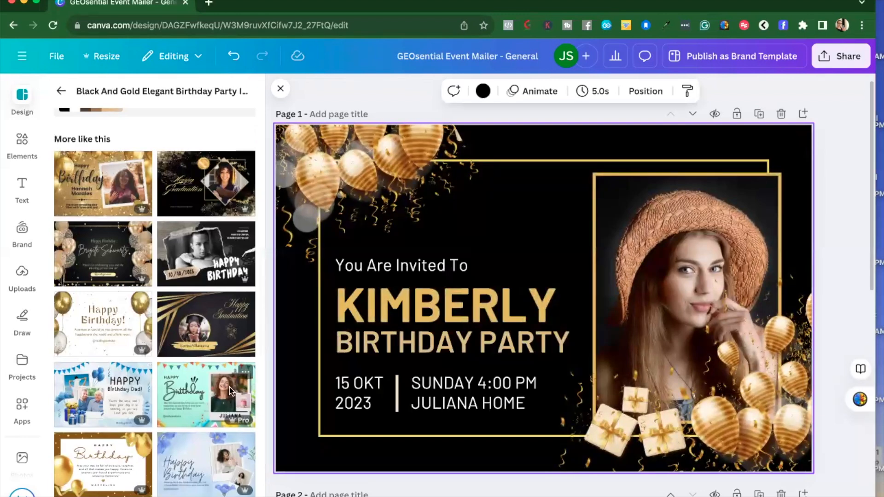
left_click(230, 391)
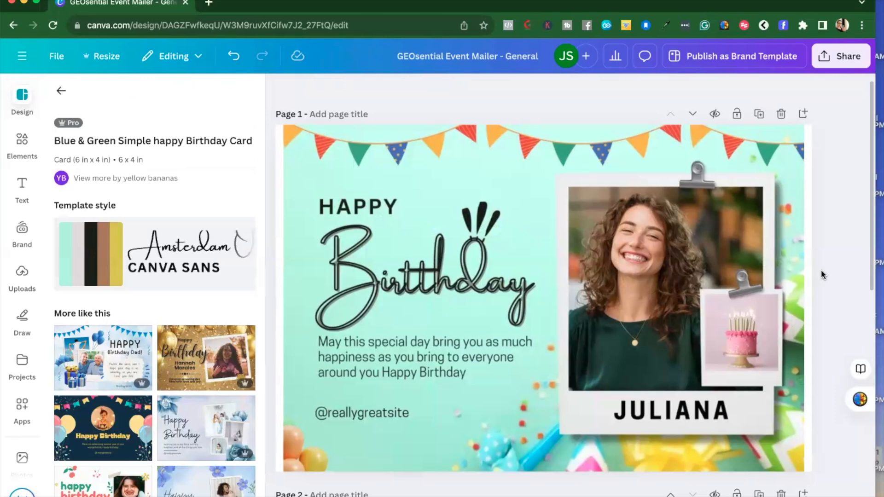
scroll(212, 382, "down", 4)
scroll(236, 400, "down", 3)
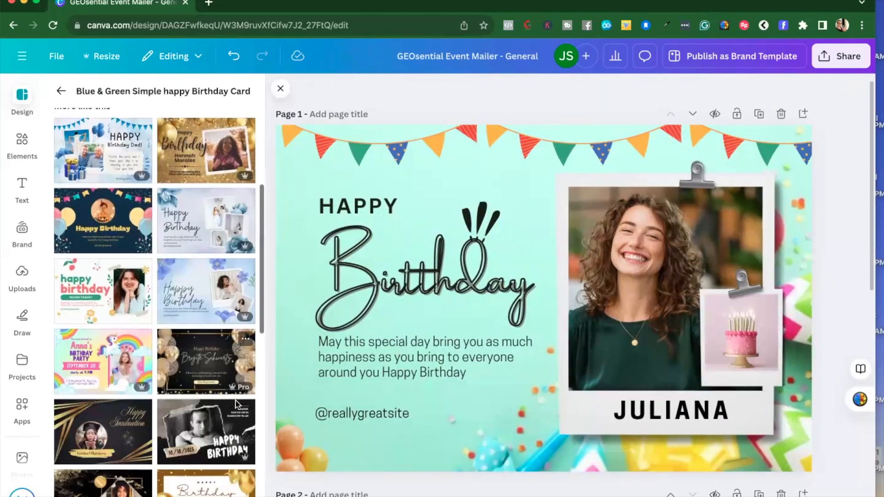
scroll(236, 405, "down", 5)
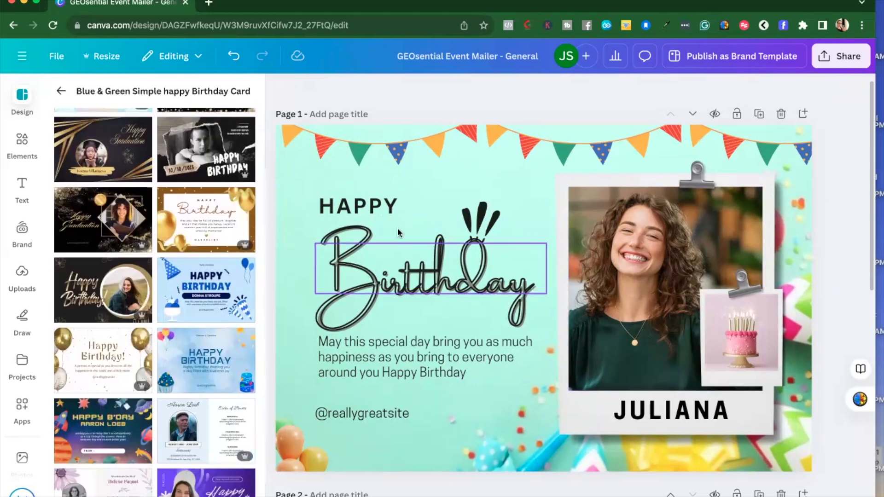
Step: Replace the "HAPPY" line on the card with "YOU ARE"
left_click(329, 203)
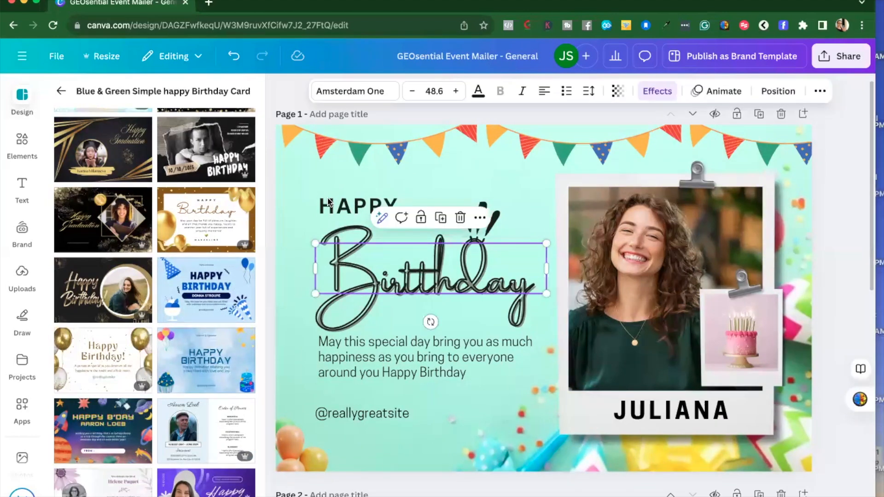
double_click(329, 203)
type("YOUR")
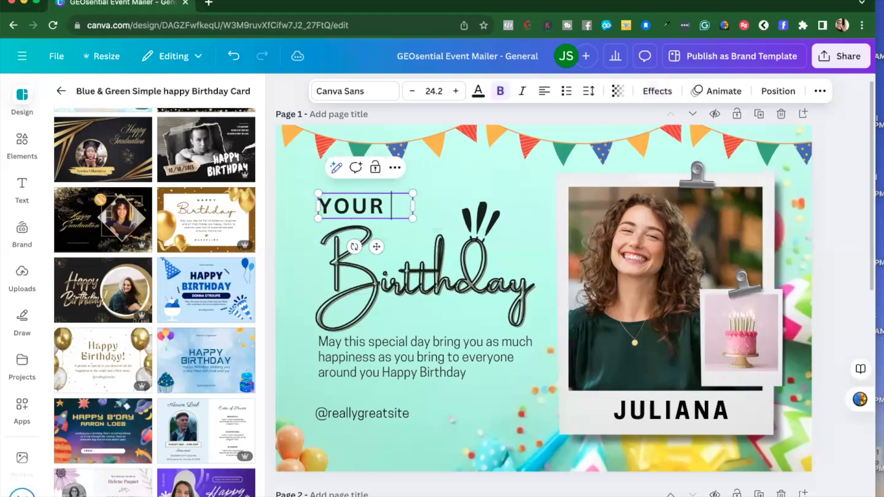
key("BackSpace")
key("BackSpace")
type("ARE INVITED")
double_click(362, 271)
key("BackSpace")
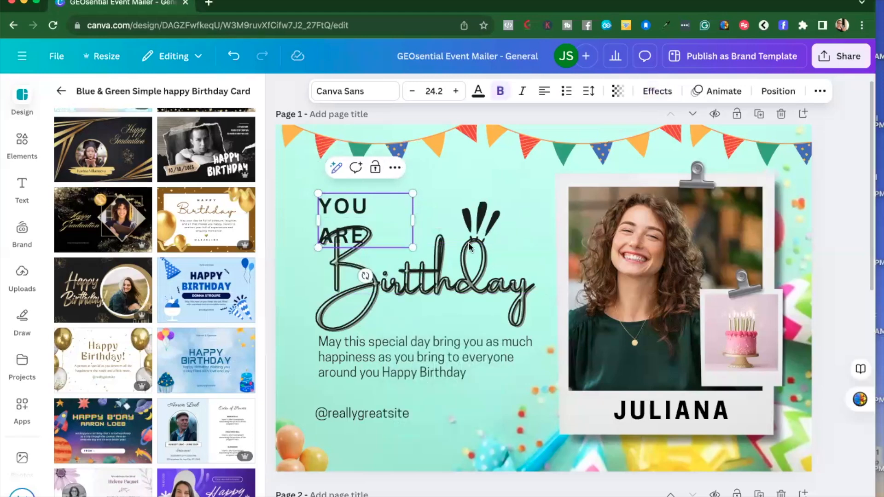
Step: Replace the large script word "Birthday" with "Invited"
left_click(437, 288)
double_click(436, 288)
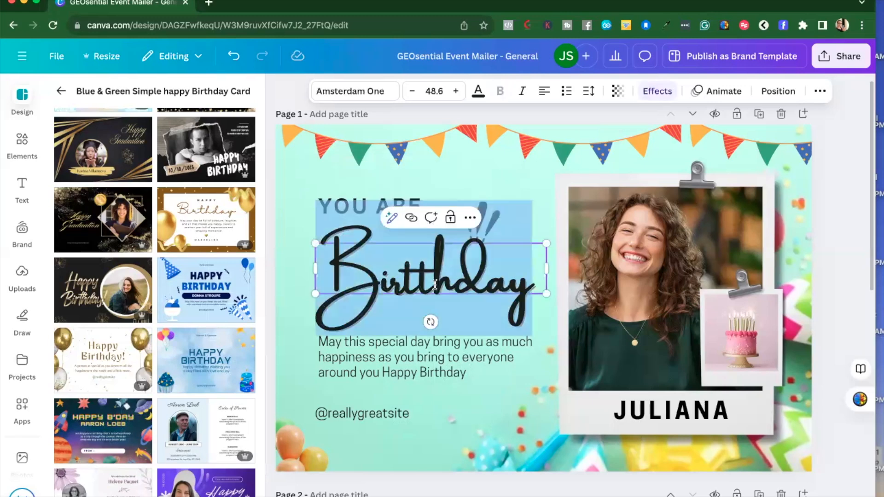
type("Jnvited")
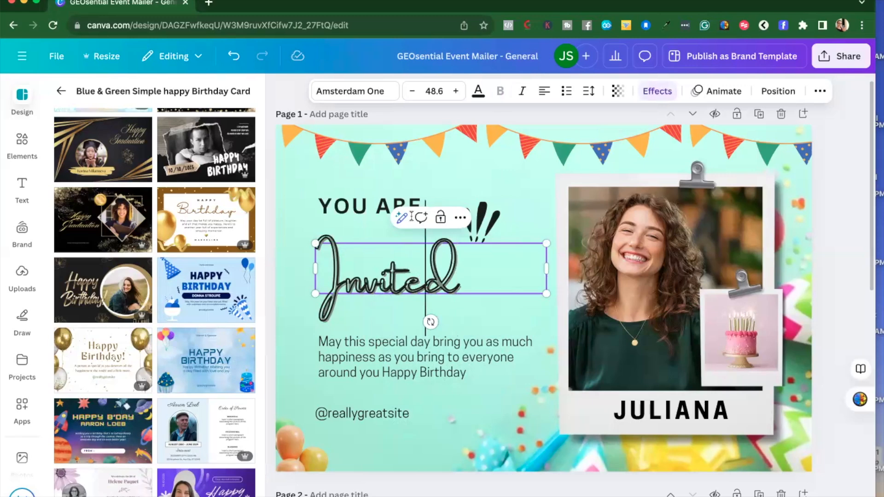
Step: Select the "Invited" text and search the fonts for "cursive", switching to the suggested "script" search
key("ctrl+a")
left_click(356, 98)
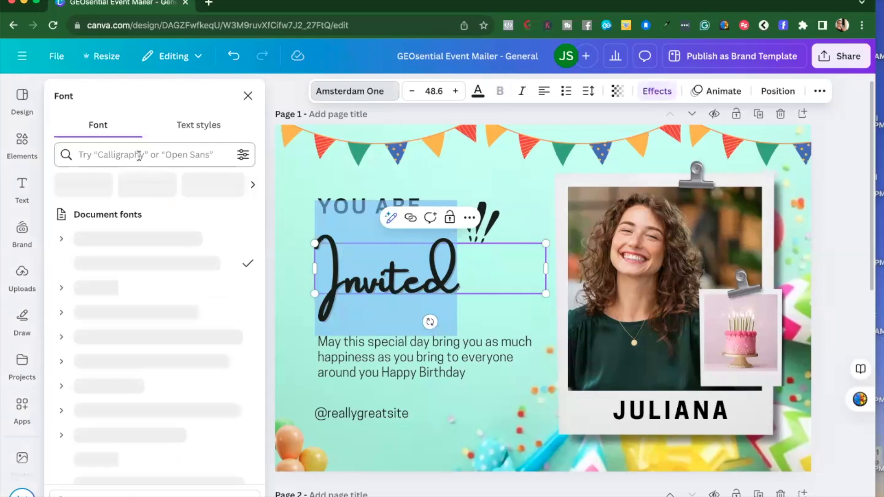
left_click(139, 155)
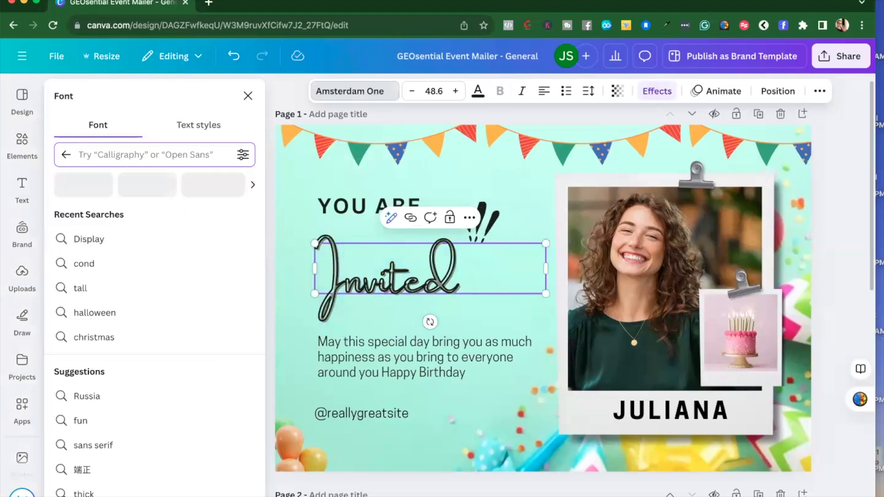
type("cursive")
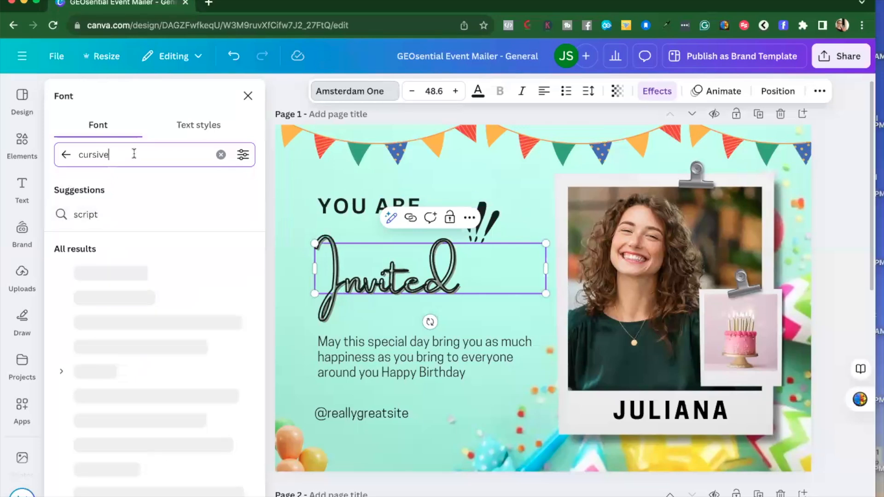
left_click(85, 215)
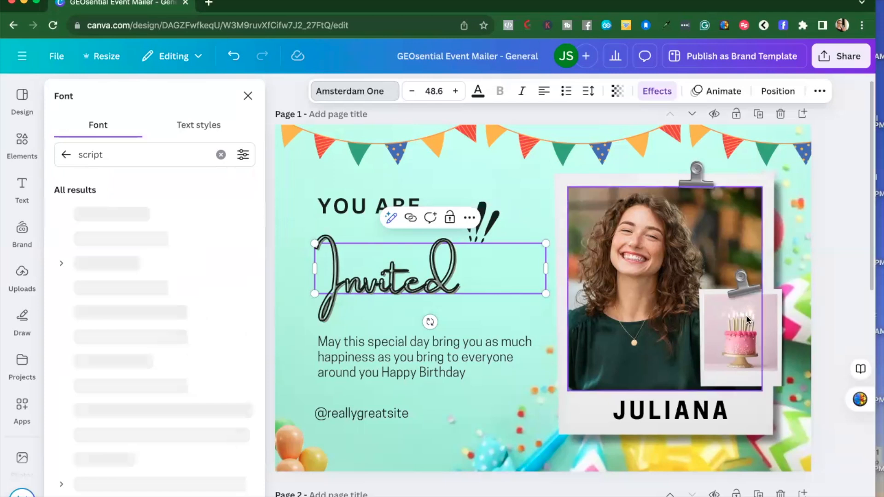
Step: Search the uploaded images for the person's first name
left_click(9, 286)
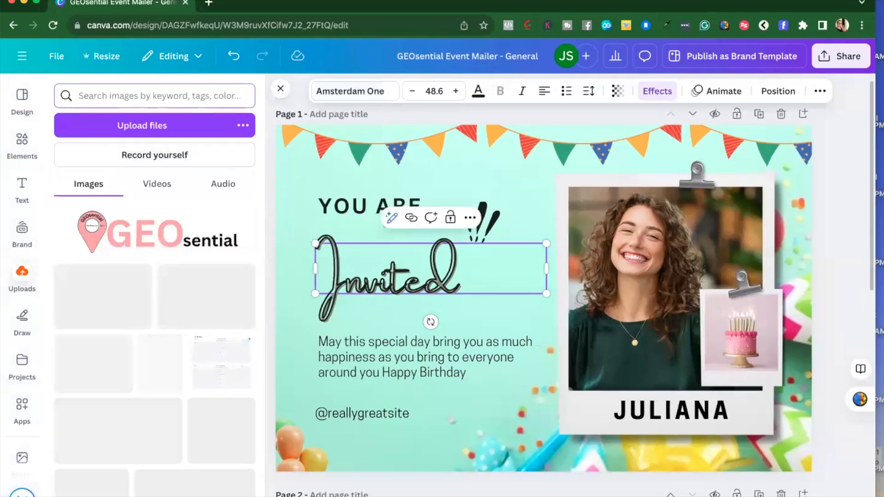
type("janine")
key("Return")
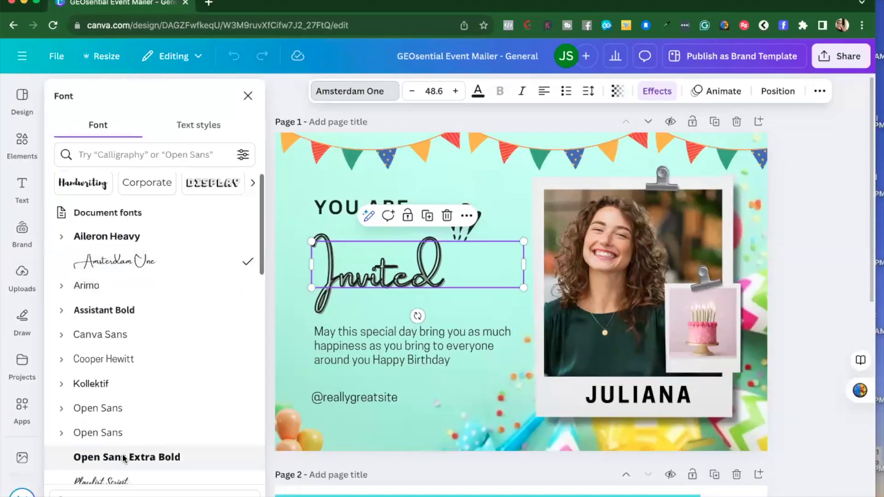
Step: Try several document fonts on "Invited", including Playlist Script, Aileron Heavy and Cooper Hewitt, and settle on Open Sans Extra Bold
scroll(123, 459, "down", 1)
left_click(129, 456)
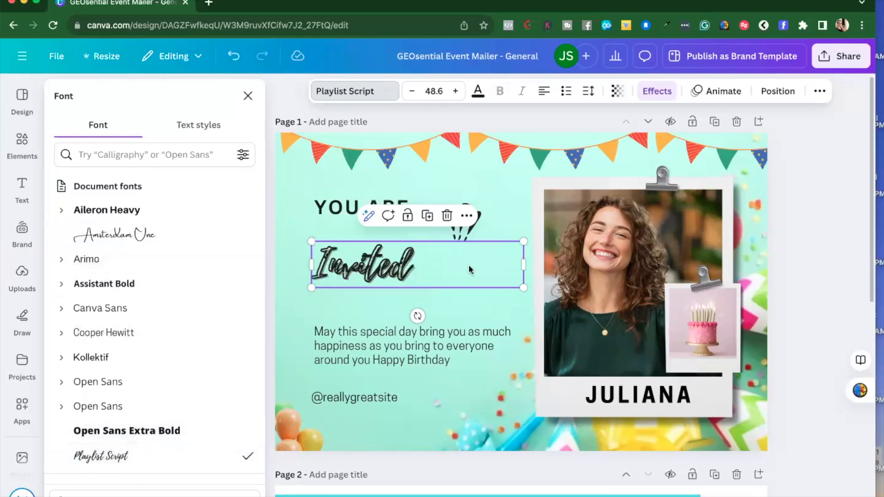
left_click(115, 209)
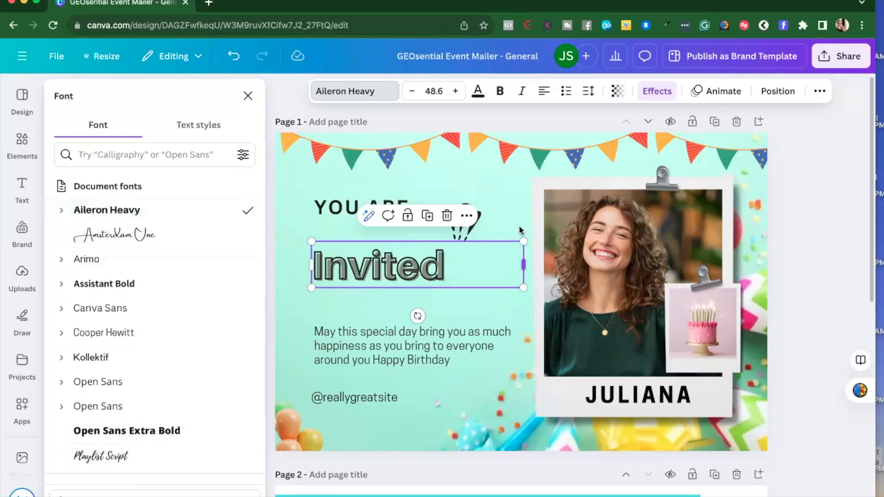
left_click(131, 286)
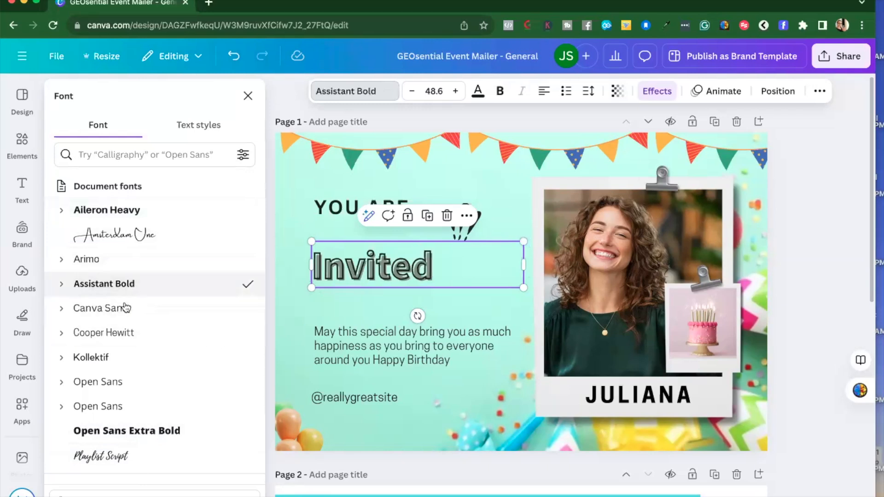
left_click(124, 307)
left_click(121, 327)
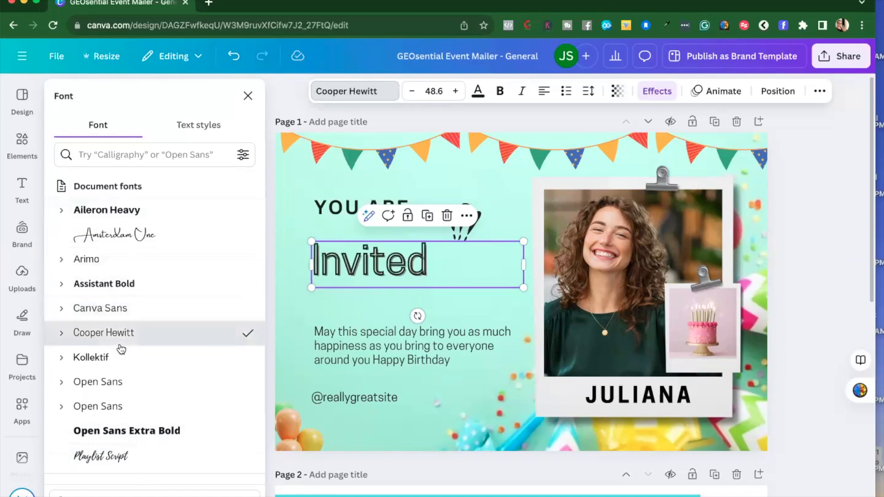
left_click(120, 358)
left_click(120, 382)
left_click(122, 403)
left_click(124, 433)
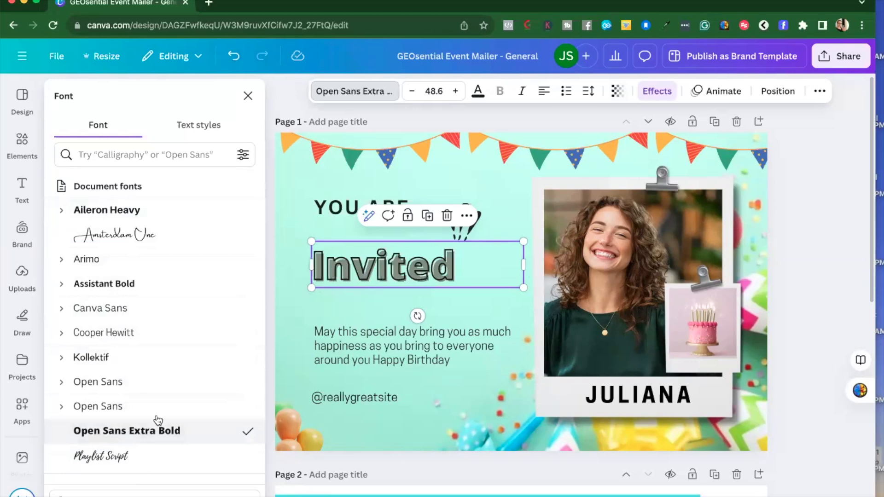
Step: Enlarge the "Invited" text to a font size of about 73.6 and close the font list
left_click_drag(524, 241, 693, 190)
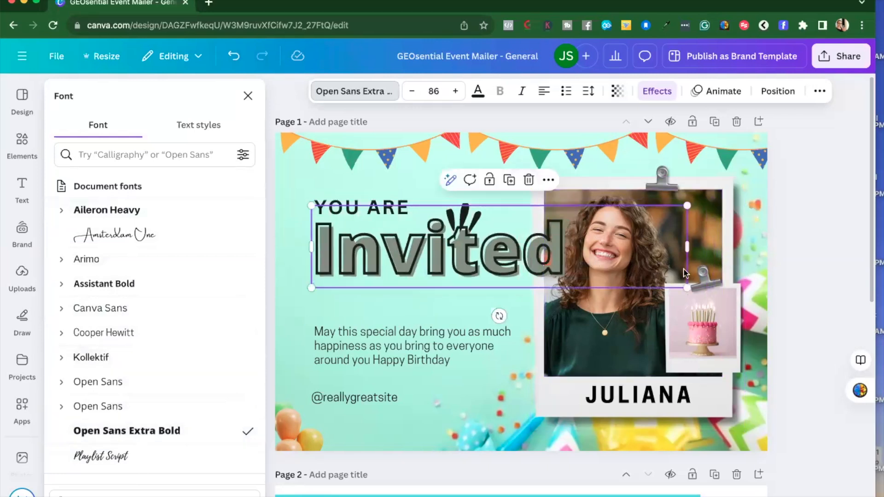
left_click_drag(663, 282, 613, 271)
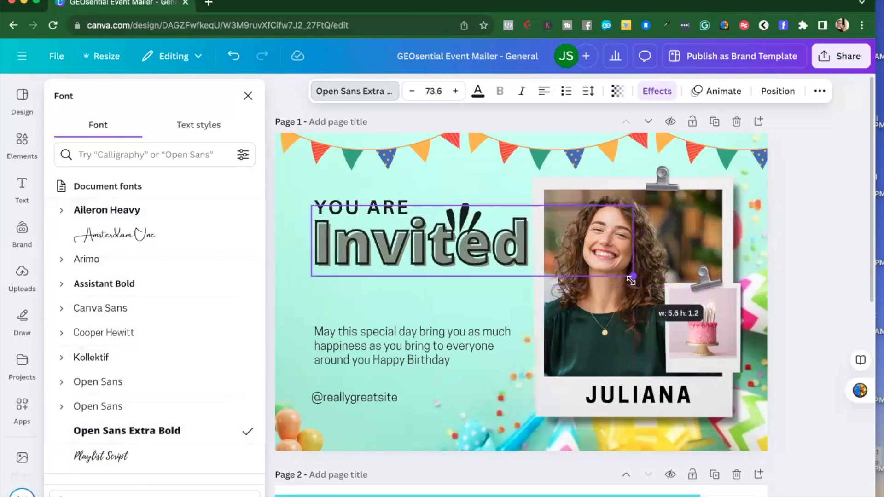
left_click(248, 95)
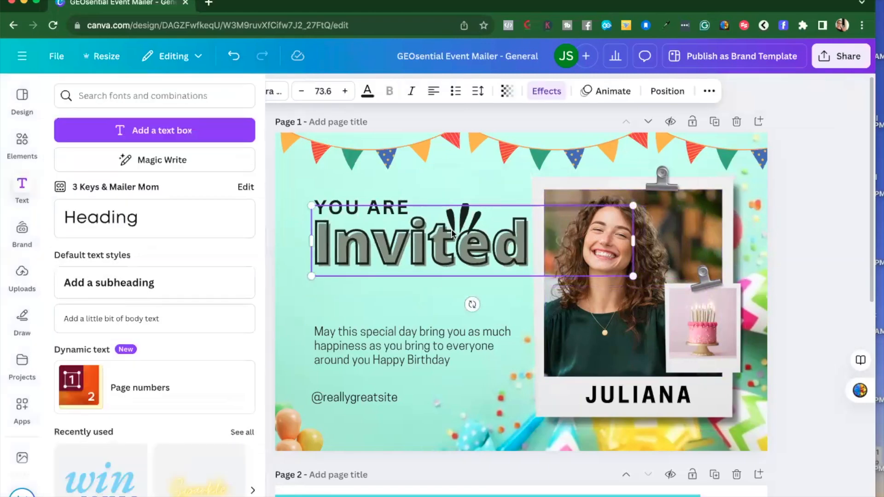
Step: Move the black burst accent above the end of "Invited" and raise the message paragraph to just below the heading
left_click(357, 189)
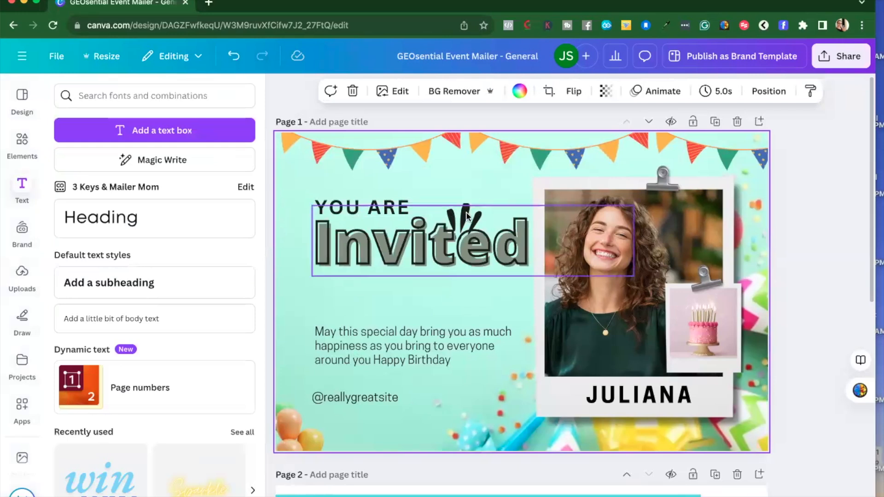
left_click(467, 216)
mouse_move(467, 216)
left_mouse_down()
mouse_move(516, 169)
mouse_move(353, 172)
mouse_move(520, 183)
mouse_move(504, 193)
left_mouse_up()
left_click_drag(352, 349, 354, 305)
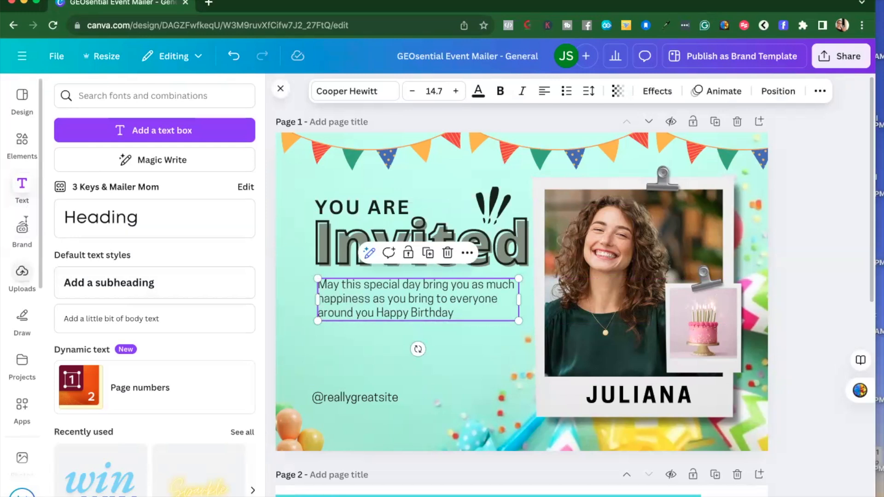
Step: Search the uploaded images for the person's first name and insert the full-length cutout photo in the black outfit
left_click(22, 275)
left_click(119, 92)
type("janine")
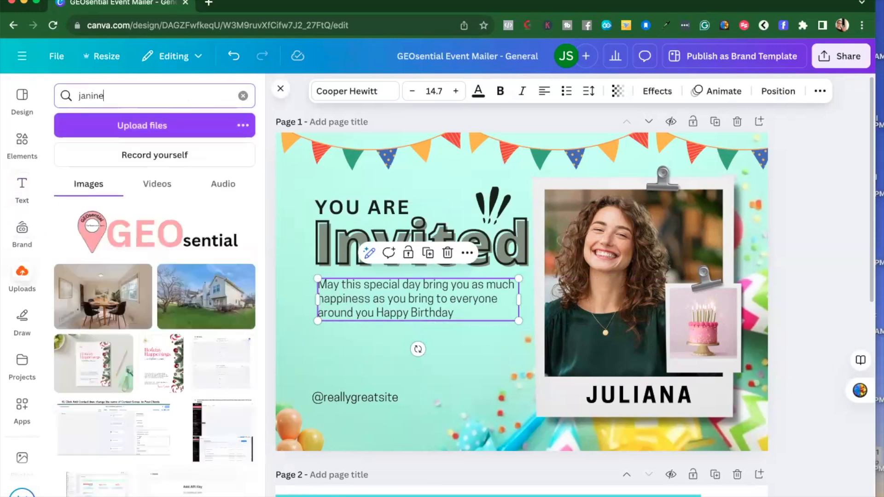
key("Return")
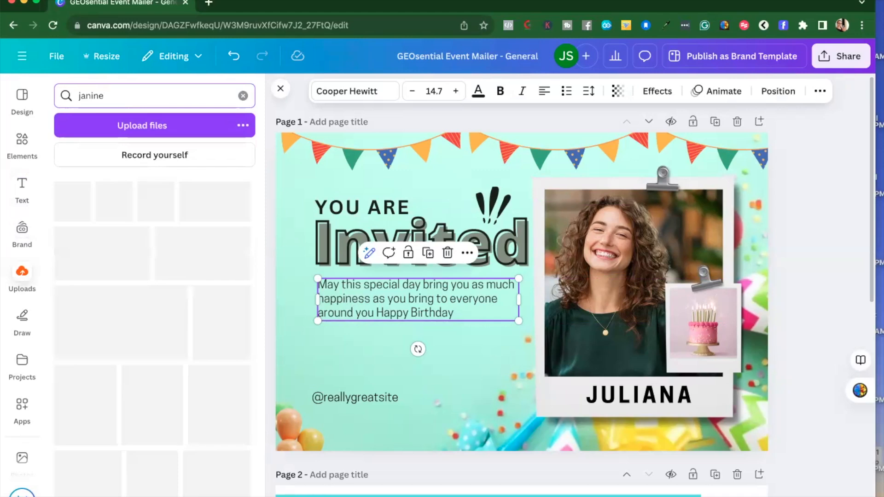
left_click(122, 215)
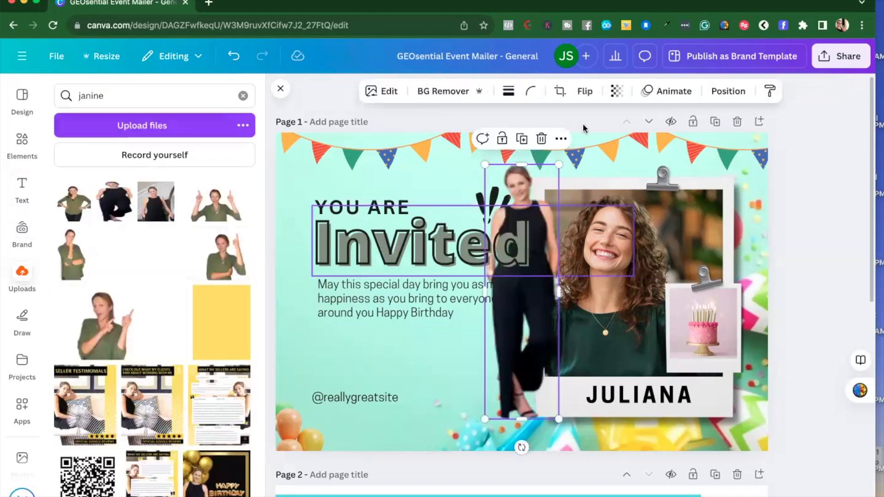
Step: Flip the cutout photo, crop off its lower legs to about 1.3 by 2.8, and place it in page 1's lower-left corner
left_click(585, 90)
left_click(594, 123)
left_click_drag(530, 318, 379, 330)
left_click_drag(371, 413, 371, 340)
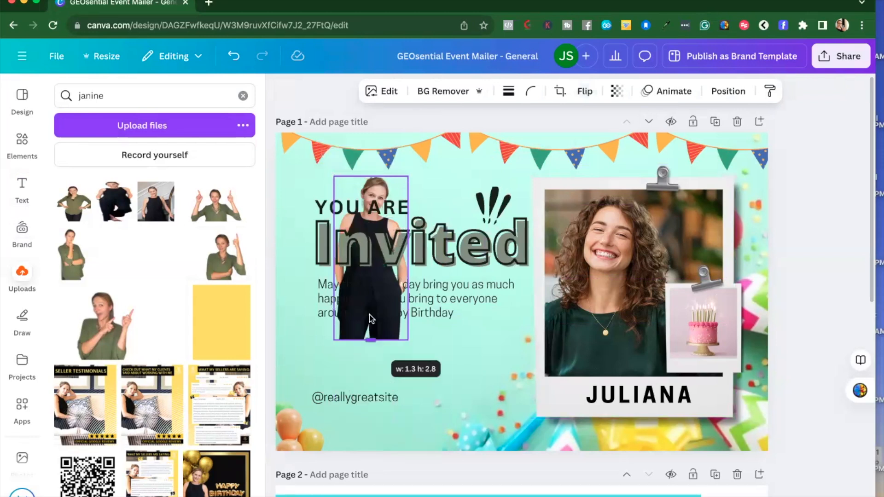
left_click_drag(293, 273, 292, 292)
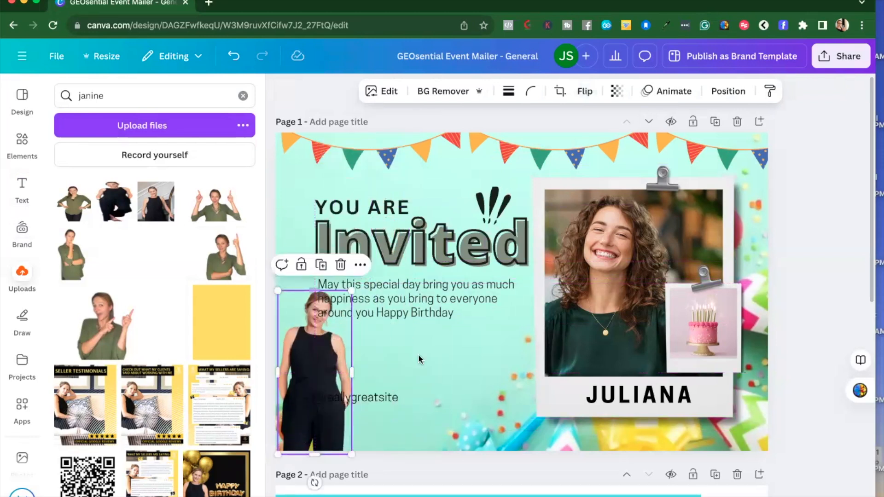
left_click(389, 391)
key("Delete")
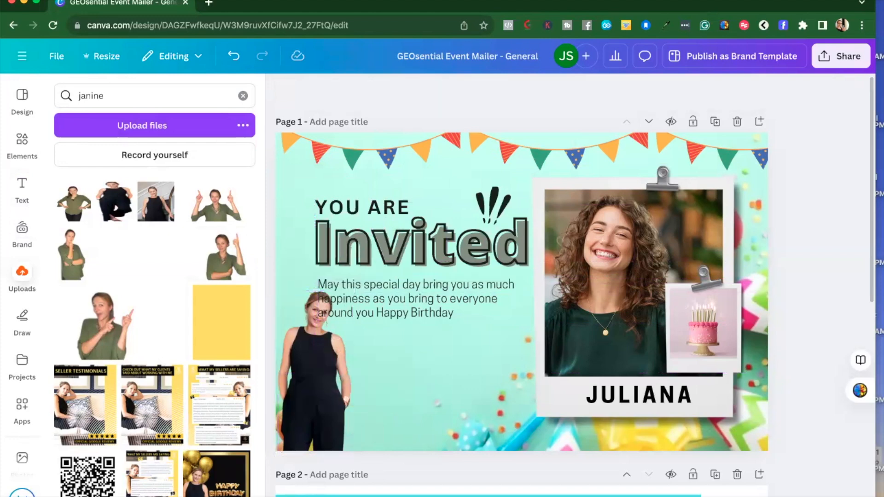
left_click(318, 310)
left_click_drag(342, 304, 345, 305)
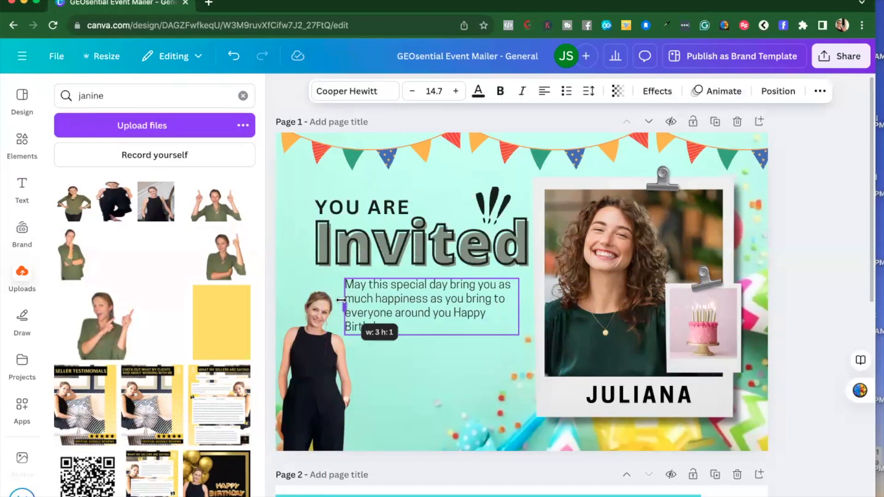
Step: Search the elements for "qr code" and insert the "Scan me" QR code graphic below "Invited"
left_click(21, 141)
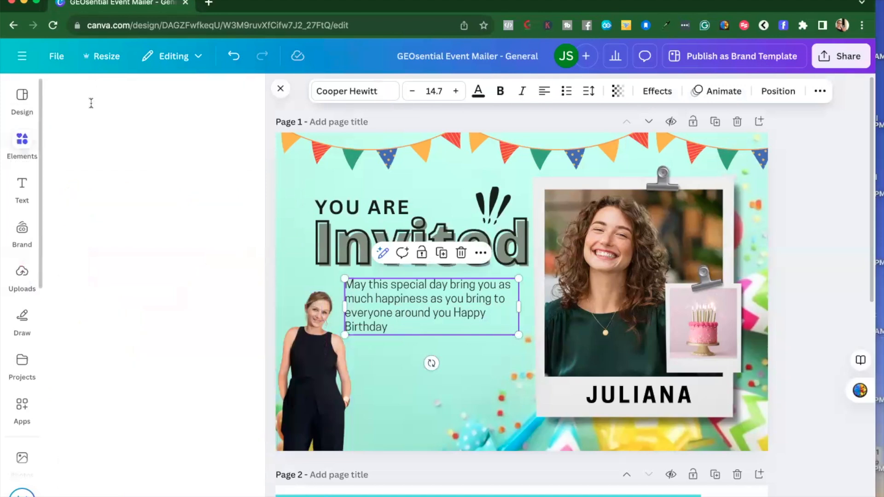
type("qr code")
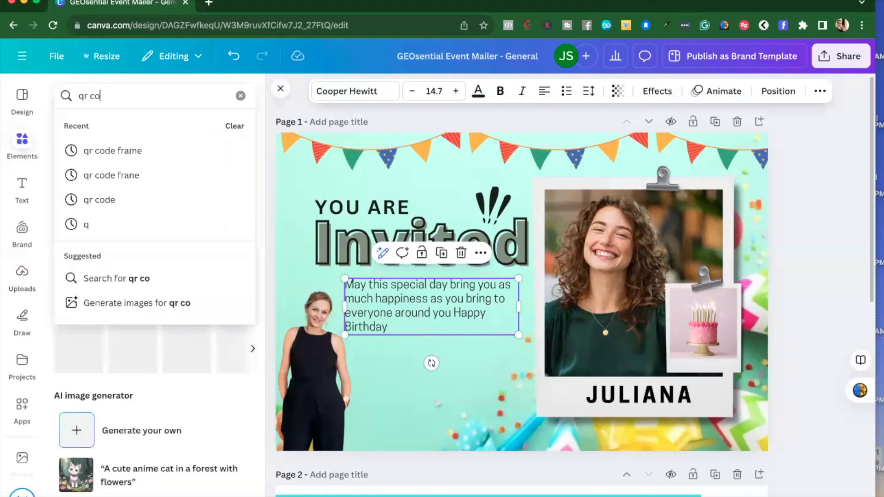
key("Return")
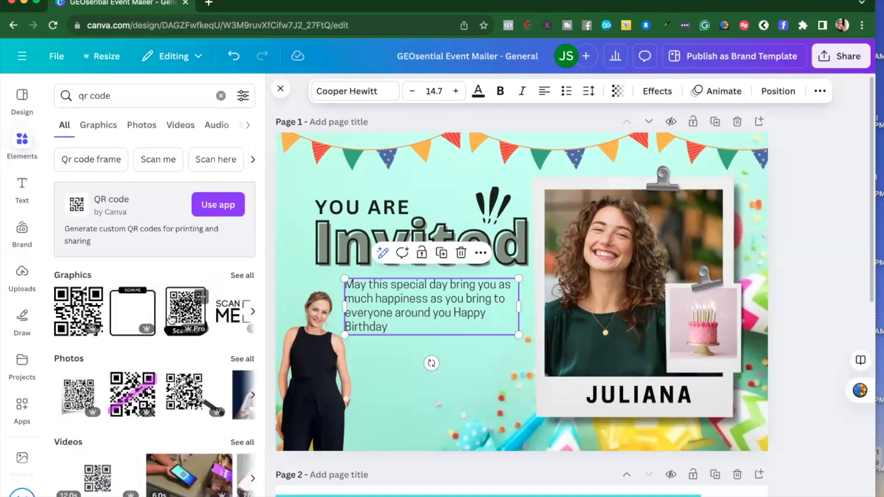
left_click(186, 311)
left_click_drag(558, 288, 465, 335)
Step: Remove the message paragraph from its place under the "Invited" heading
left_click(362, 314)
key("Delete")
left_click(482, 396)
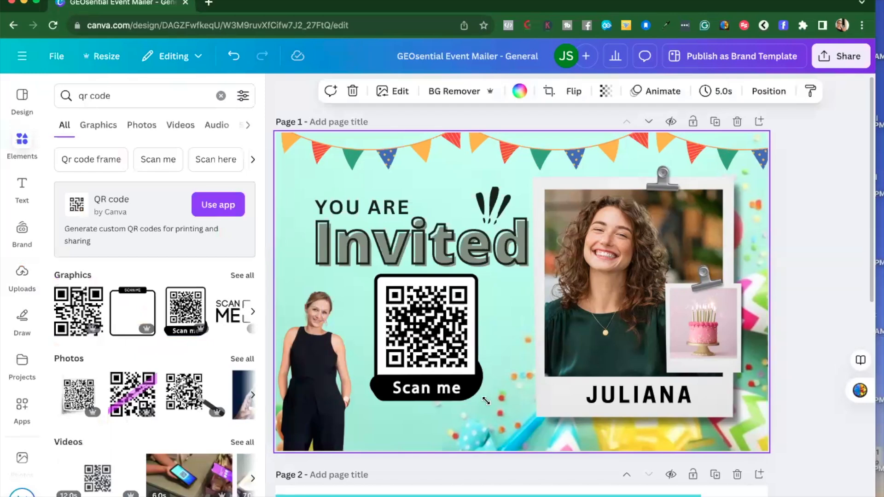
Step: Shrink the "Scan me" QR code graphic and place it centered just below "Invited"
left_click(454, 367)
left_click_drag(489, 402, 435, 343)
left_click_drag(400, 314, 419, 312)
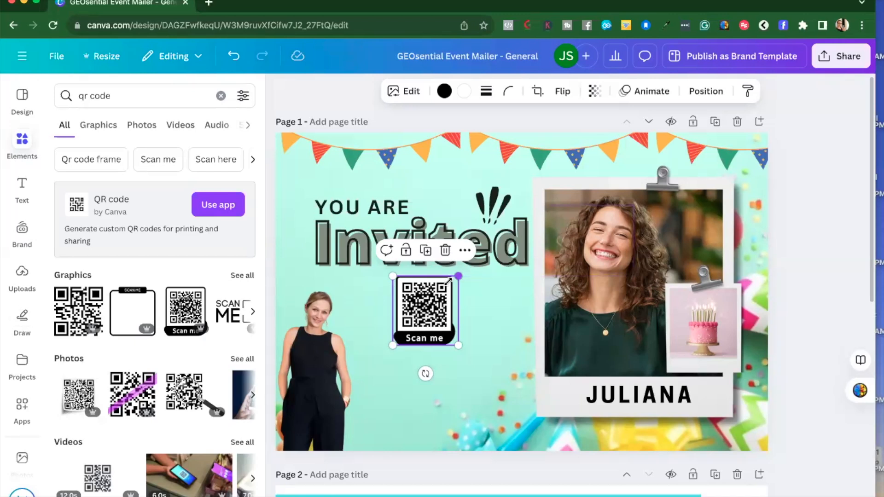
left_click_drag(455, 275, 452, 283)
left_click_drag(434, 320, 434, 317)
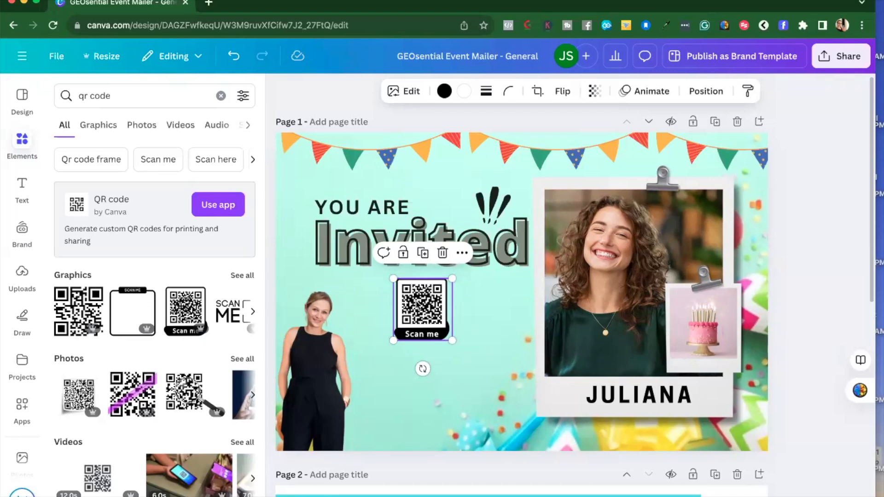
Step: Replace the QR code graphic with the empty "SCAN ME" frame, shrunk and placed below "Invited"
left_click(402, 370)
left_click(429, 303)
key("Delete")
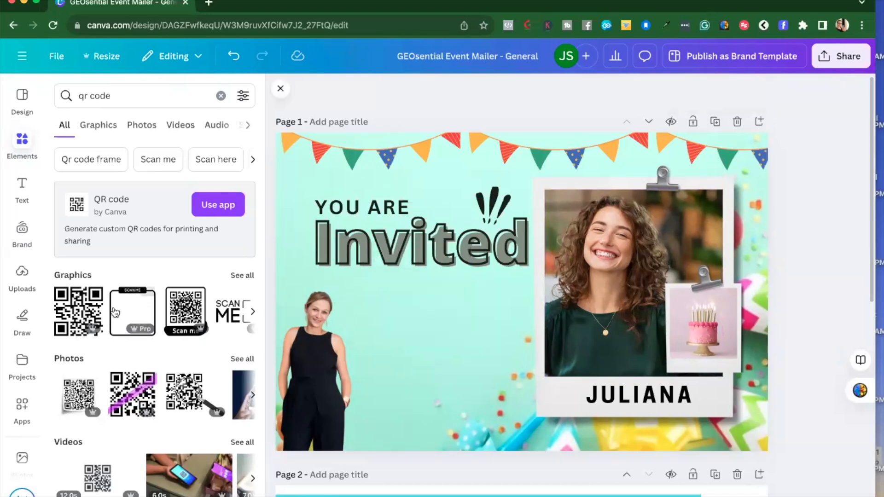
left_click(130, 315)
left_click_drag(525, 297, 458, 349)
left_click_drag(410, 313, 419, 383)
Step: Put the message text box back below the frame, rewritten as "This event has been a favorite of ours and you find us"
type("May this special day bring you as much happiness as you bring to everyone around you Happy Birthday")
double_click(419, 383)
type("This state")
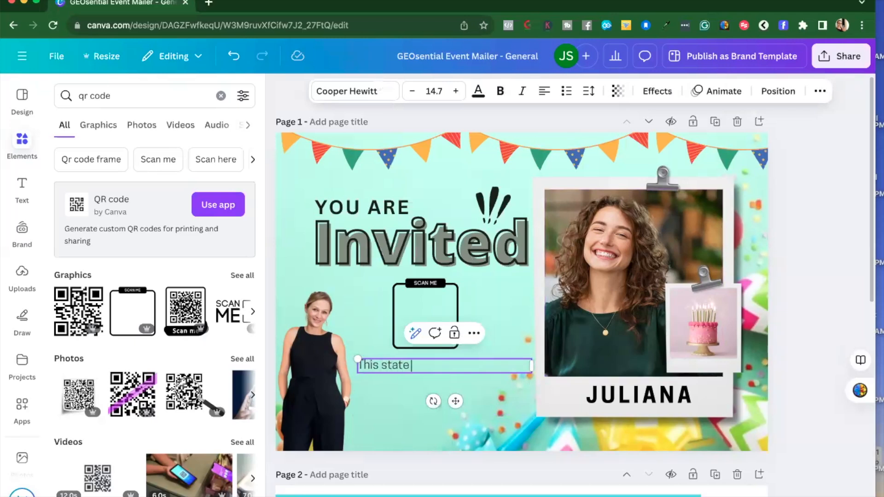
type(" fair has been a fav")
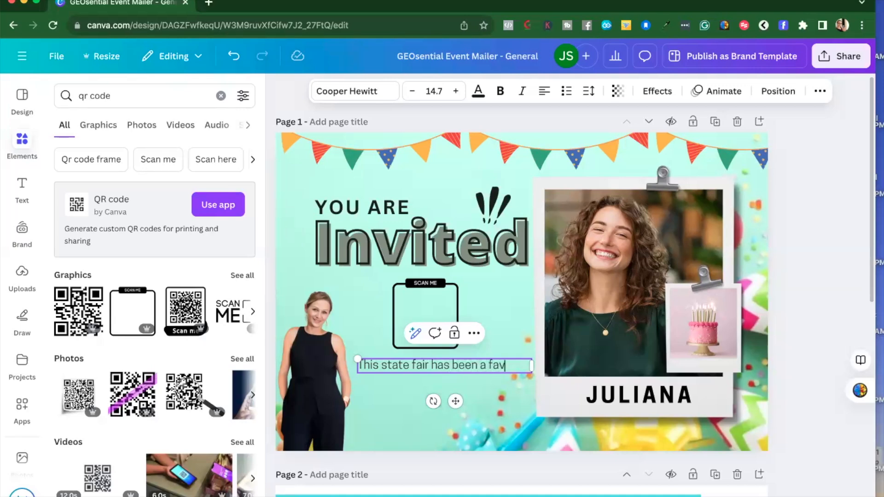
type("orite of ours an")
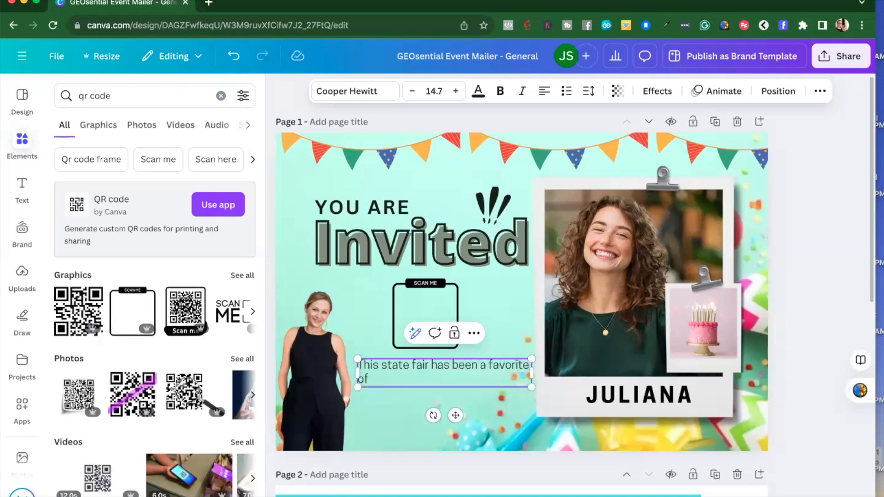
type("d you find us")
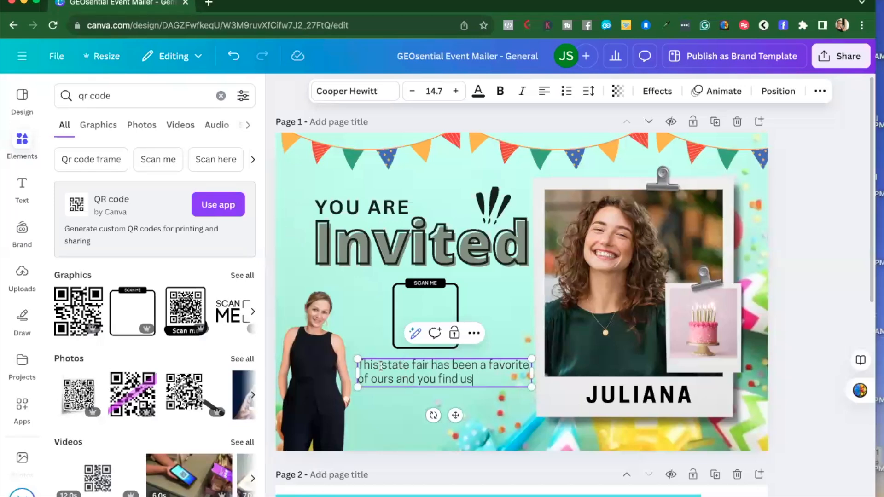
left_click_drag(381, 365, 432, 366)
type("event")
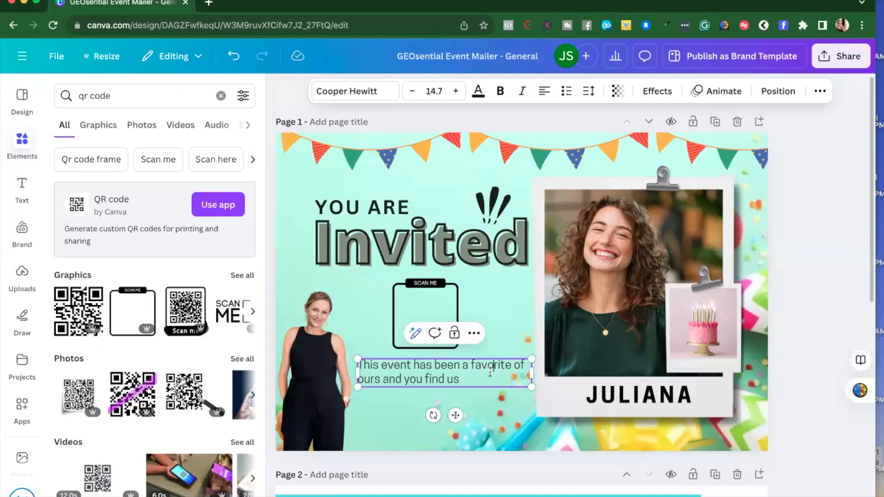
Step: Extend the message with "at one of the booth! Bring this card for a special price"
left_click(475, 378)
type("at b")
key("BackSpace")
type("one of the boot")
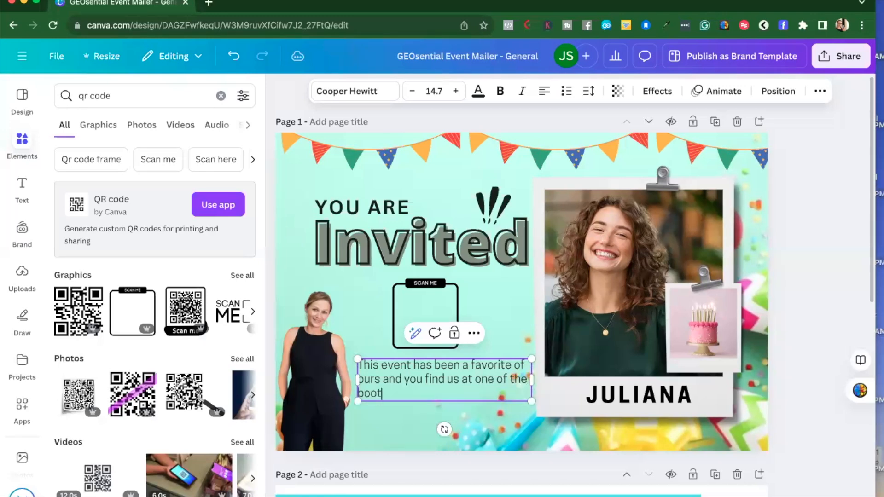
type("h! Bring this")
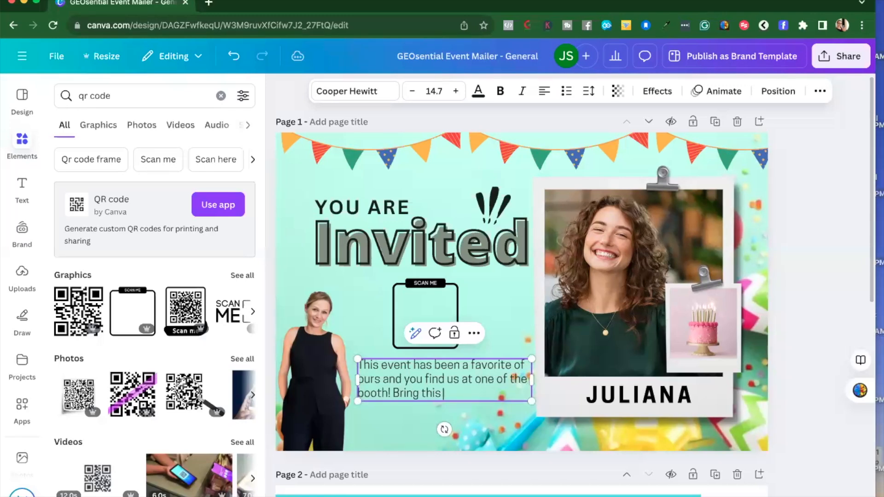
type(" card for a sopeci")
key("BackSpace")
key("BackSpace")
key("BackSpace")
key("BackSpace")
key("BackSpace")
type("pecial price")
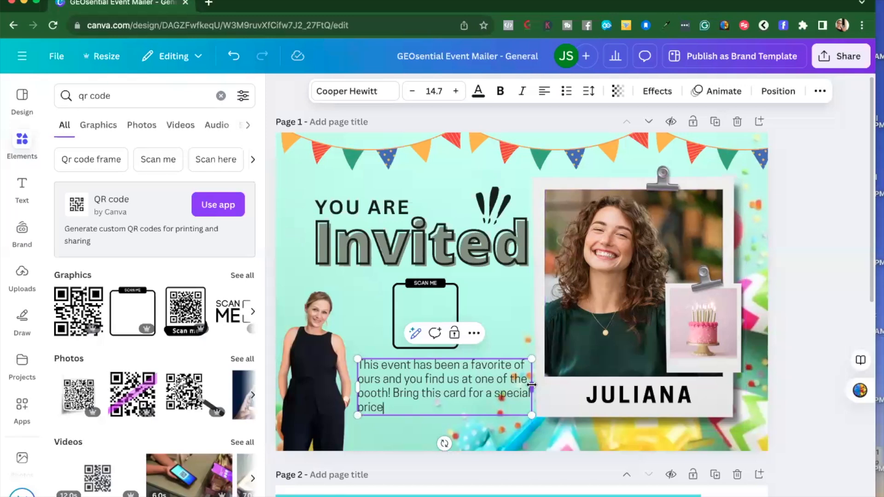
Step: Bold the message's last sentence with its final word changed to "prize", and scale the message text down to font size 12.5
left_click_drag(394, 394, 412, 403)
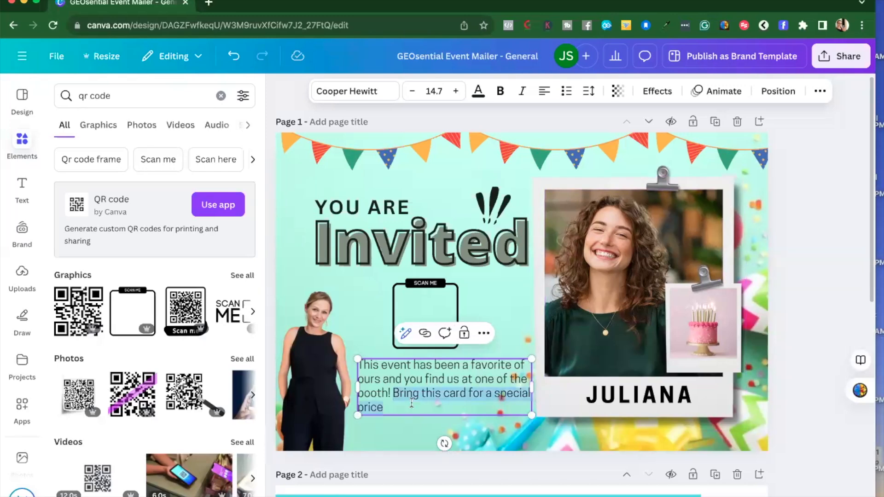
key("super+b")
left_click(421, 405)
key("BackSpace")
type("zw")
key("BackSpace")
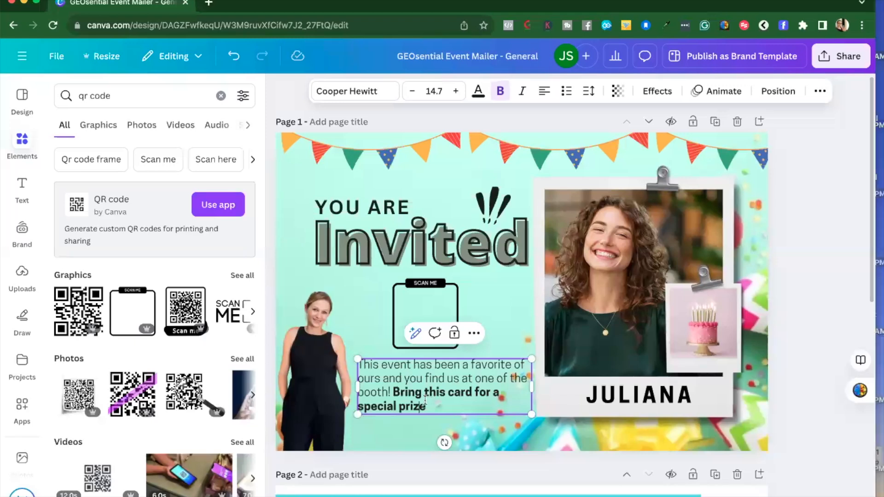
left_click_drag(531, 413, 533, 359)
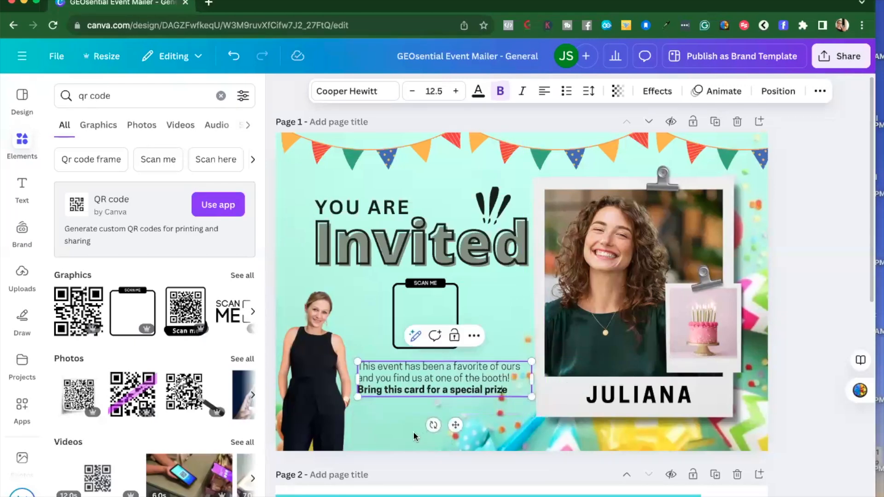
Step: Enlarge the party background image within its crop beyond the page's lower-right corner and nudge the message text slightly up and right
left_click(414, 432)
double_click(415, 434)
left_click_drag(845, 488, 881, 496)
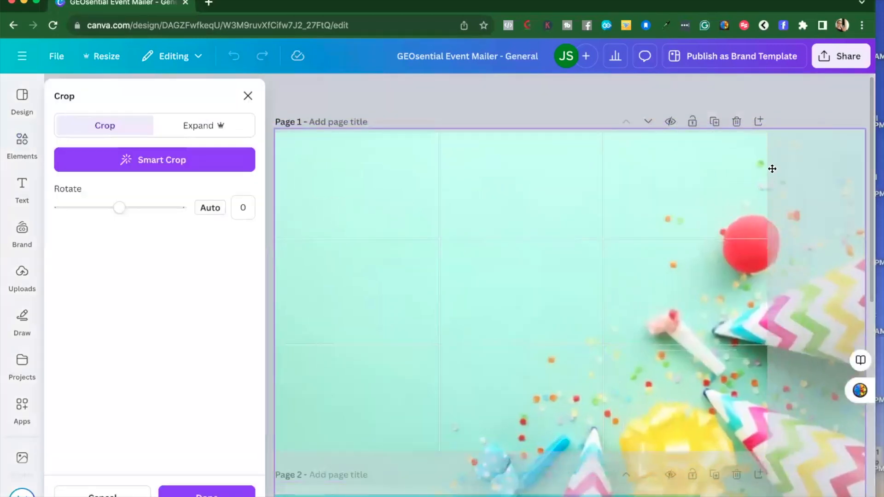
left_click(225, 495)
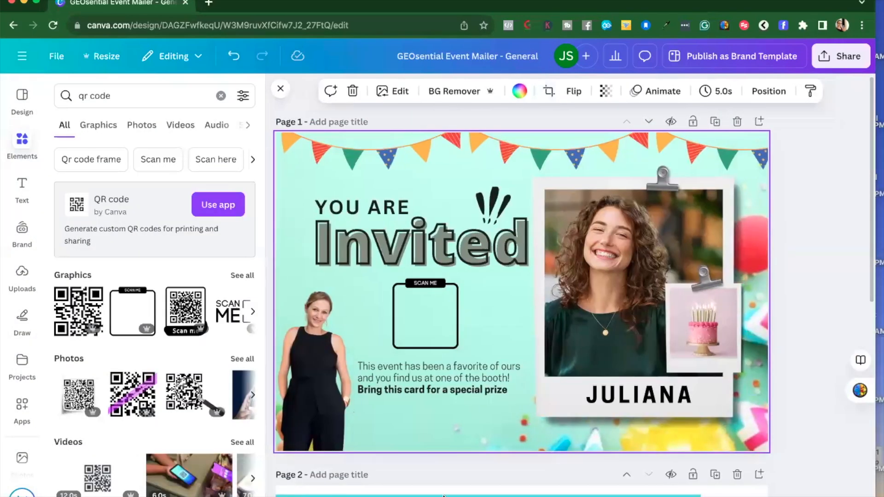
left_click(407, 366)
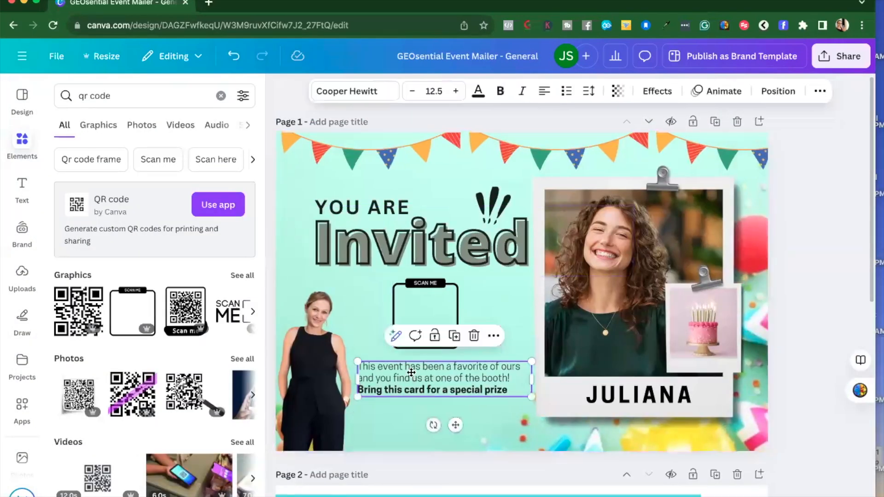
left_click_drag(407, 367, 410, 364)
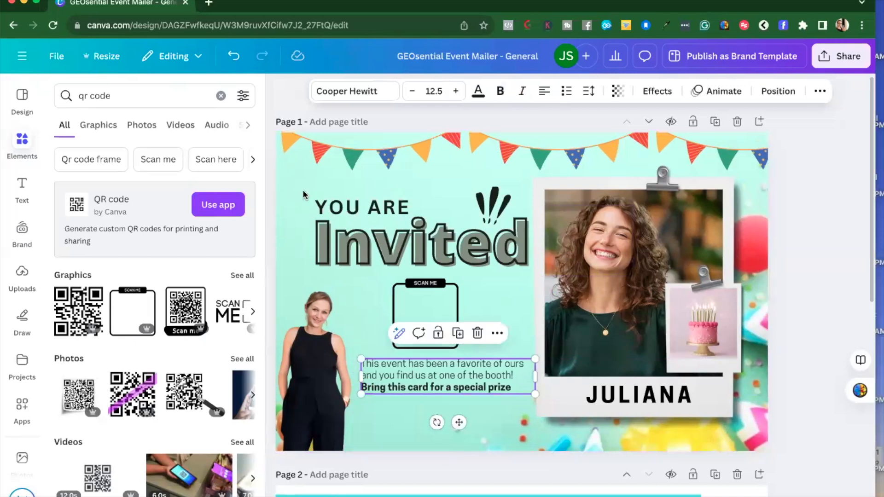
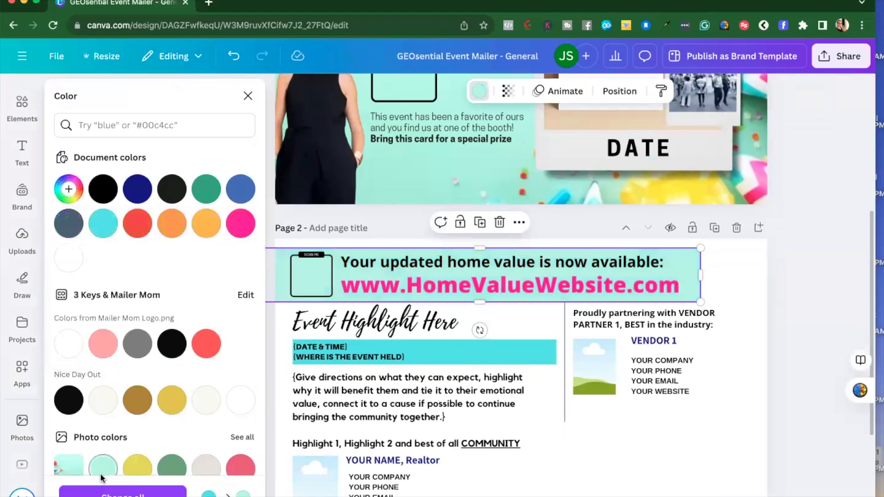
Step: Change the turquoise fills across all pages to the mint green photo color and shorten the website banner on page 2 slightly
left_click(108, 491)
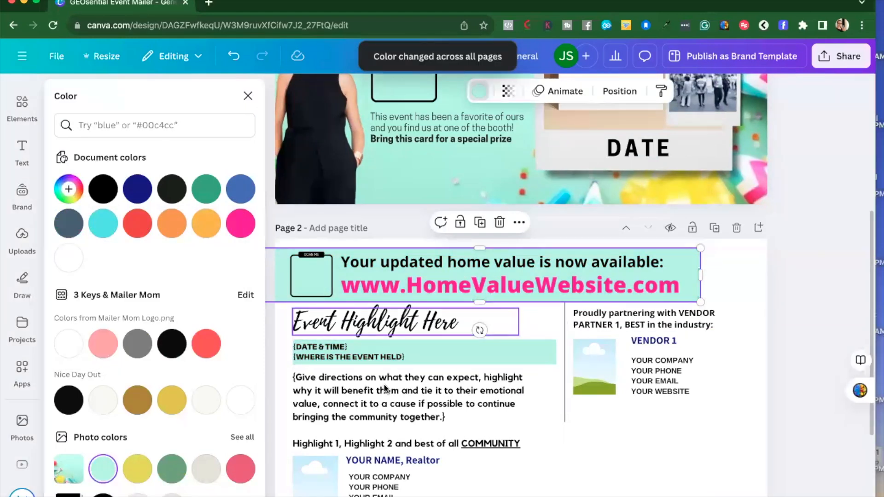
scroll(385, 389, "down", 2)
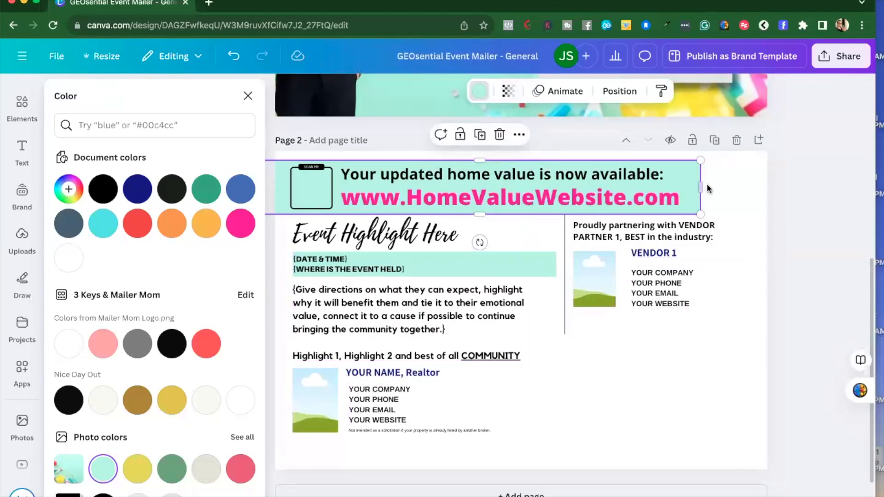
left_click_drag(688, 186, 694, 186)
Step: Move the VENDOR 1 photo placeholder and contact details on page 2 further down below the "Proudly partnering" heading
left_click_drag(745, 337, 583, 229)
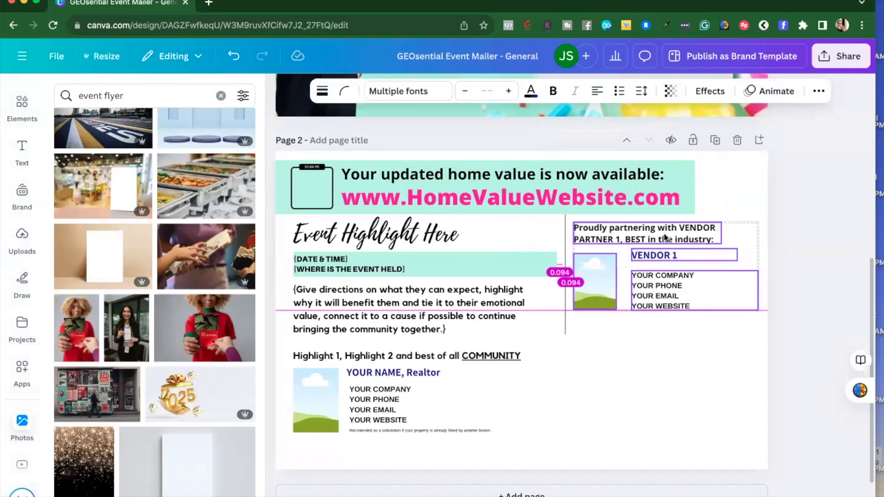
left_click(758, 352)
left_click_drag(593, 300, 585, 253)
left_click_drag(585, 268, 585, 284)
Step: Narrow the "Proudly partnering" text box to wrap onto three lines and extend the vendor photo placeholder slightly upward
left_click(601, 231)
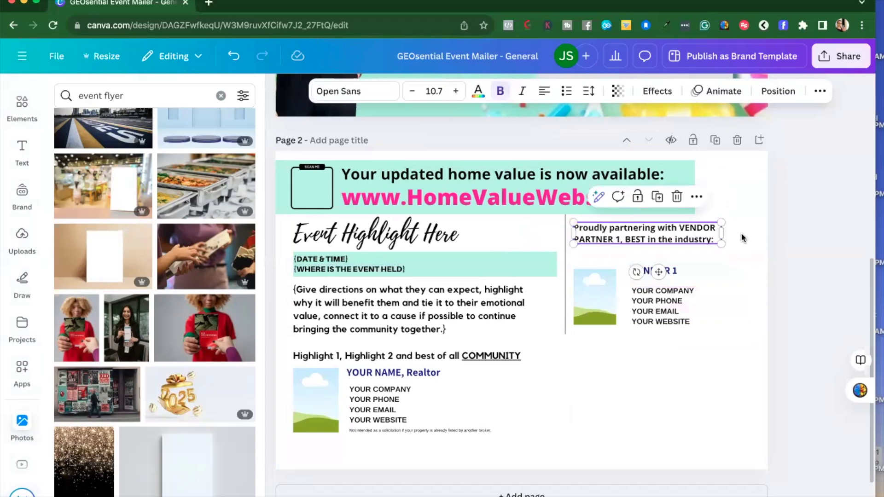
left_click_drag(721, 231, 699, 234)
left_click_drag(738, 356, 591, 300)
left_click(593, 283)
mouse_move(591, 269)
left_mouse_down()
mouse_move(591, 249)
mouse_move(592, 267)
left_mouse_up()
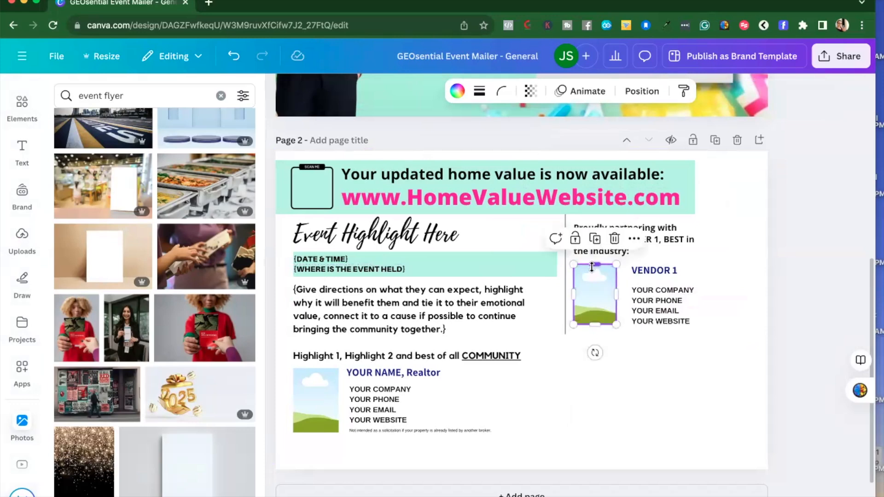
Step: Download all pages of the finished event mailer design as PNG files
left_click(767, 231)
scroll(803, 225, "up", 3)
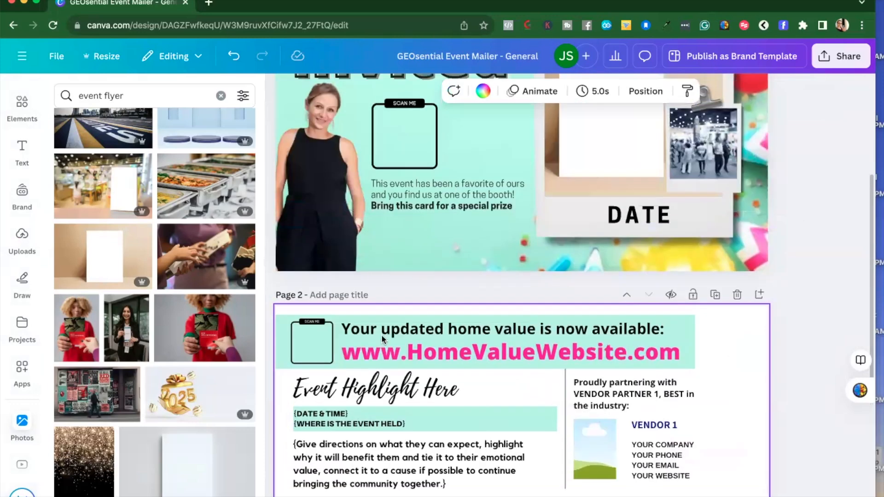
scroll(384, 341, "up", 3)
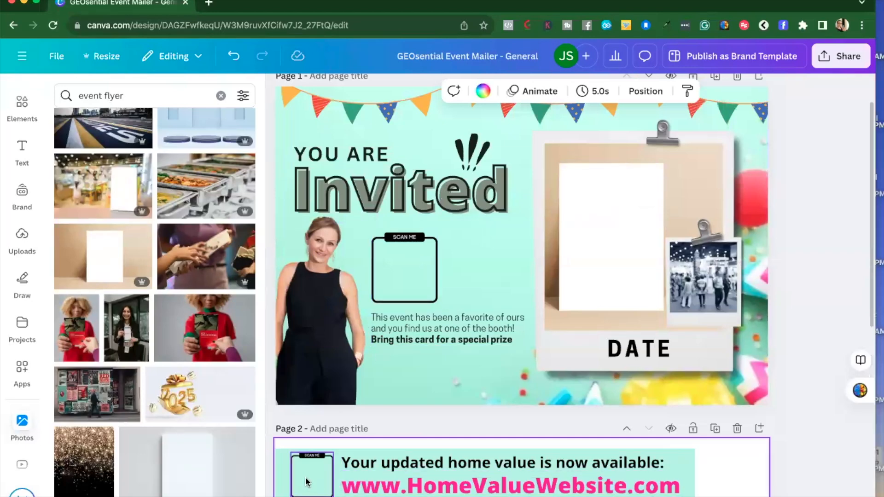
scroll(307, 482, "down", 3)
scroll(318, 393, "up", 1)
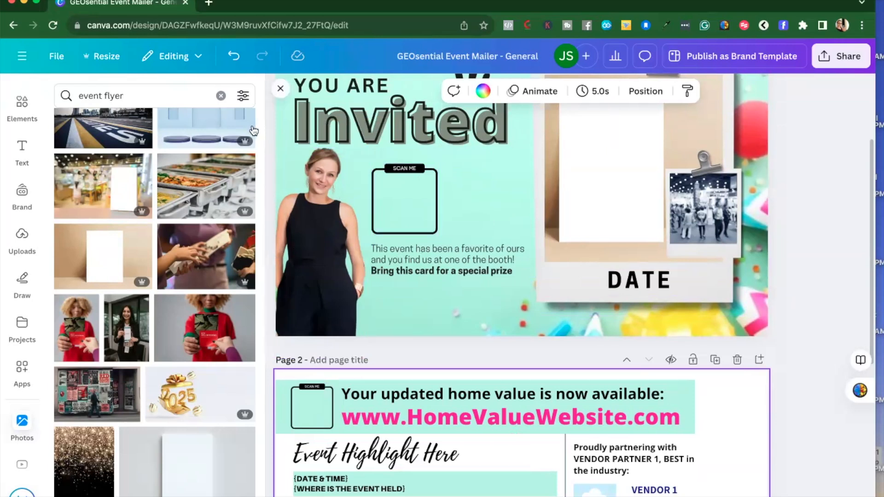
left_click(281, 92)
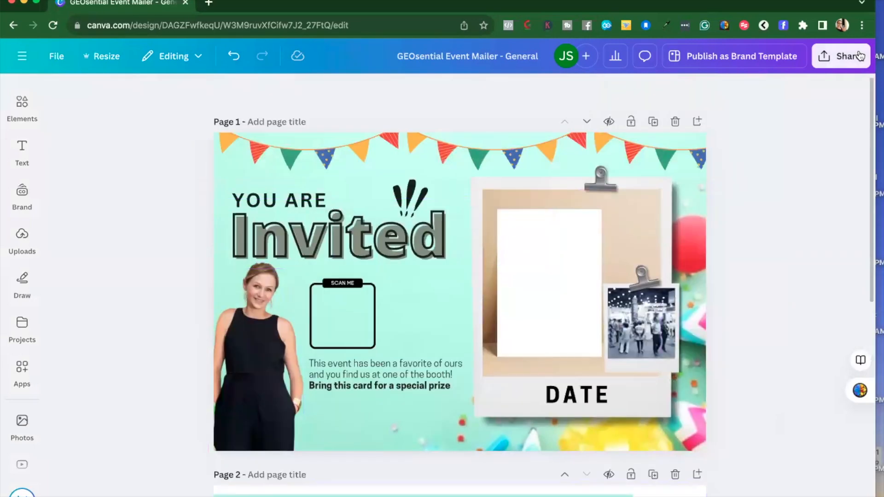
left_click(859, 55)
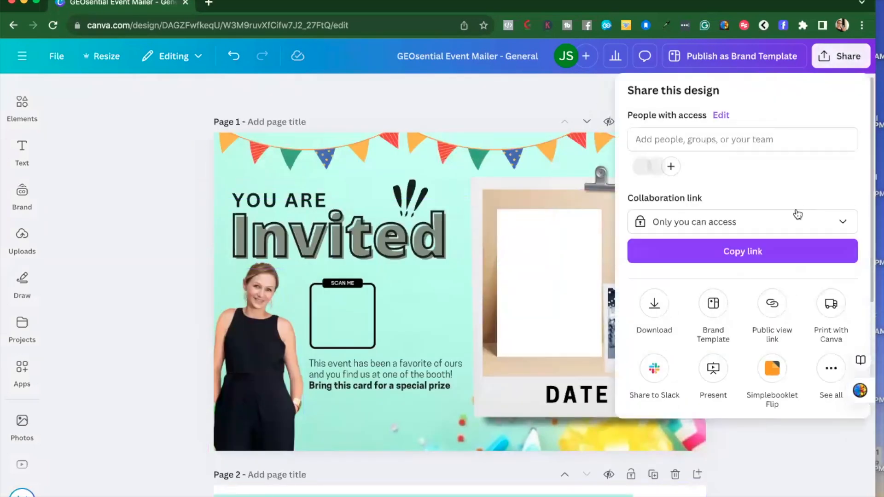
left_click(657, 307)
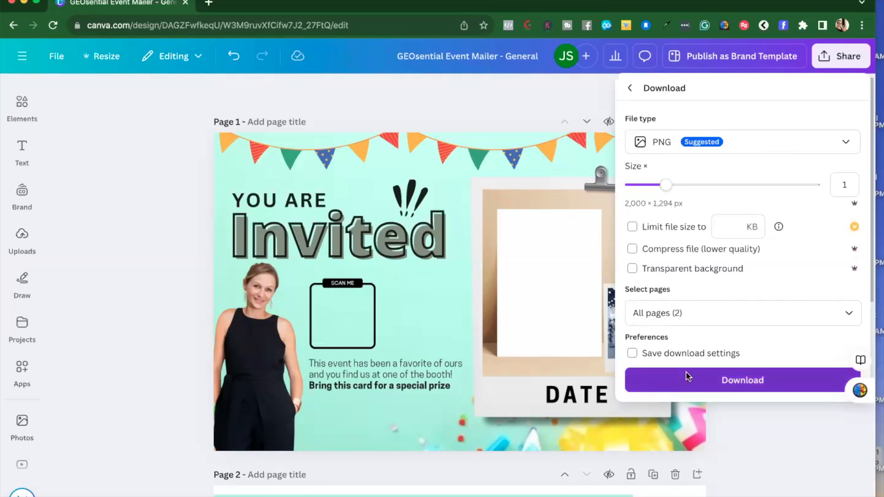
left_click(688, 378)
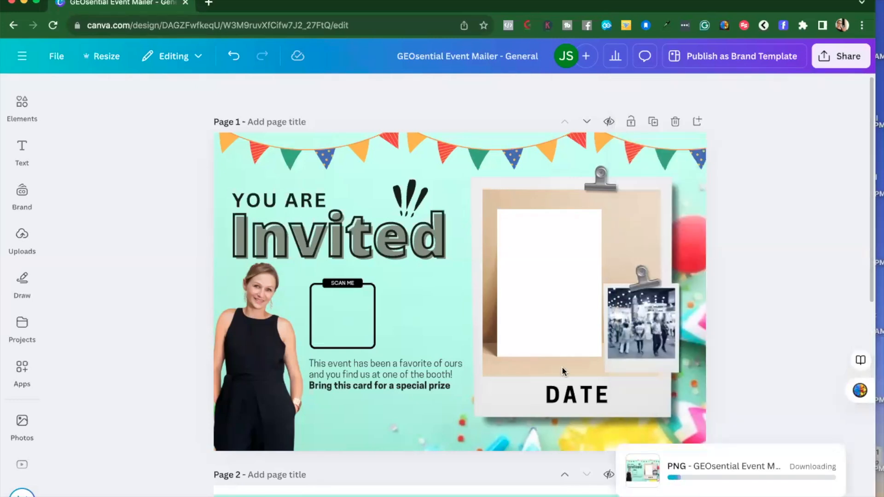
scroll(534, 347, "down", 6)
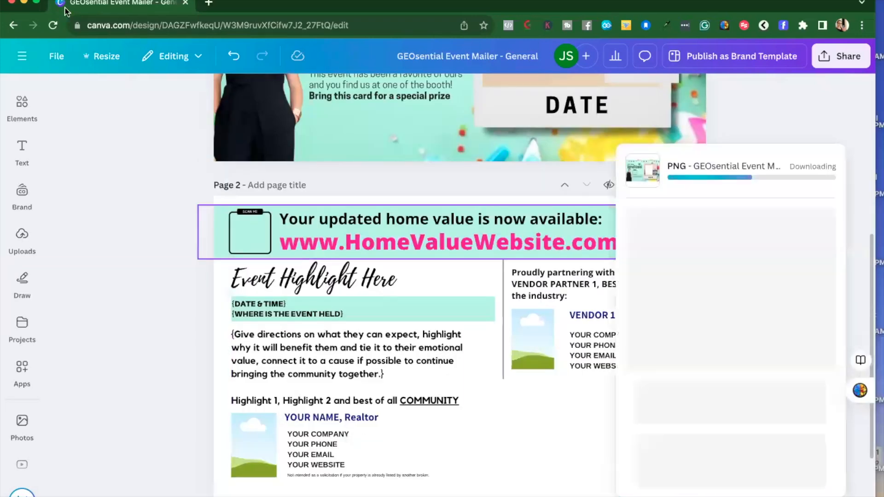
Step: Switch to the GEOsential print site and start a new project from the saved projects
left_click_drag(240, 1, 212, 1)
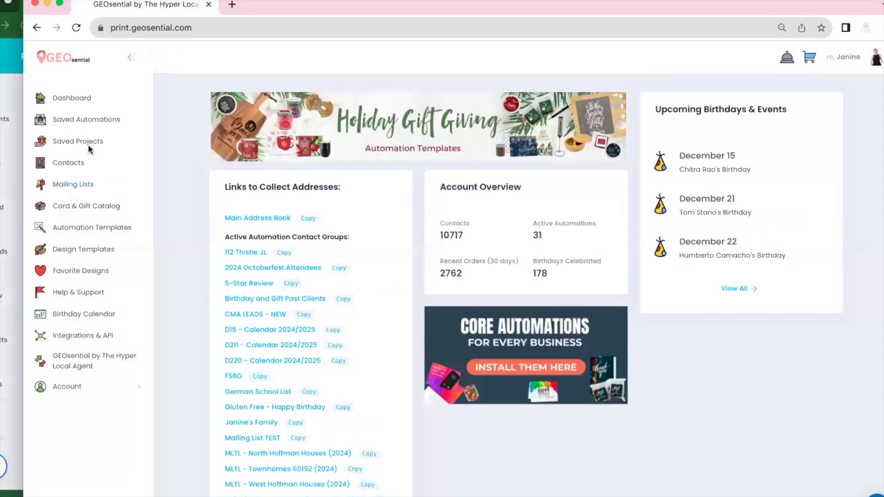
left_click(87, 141)
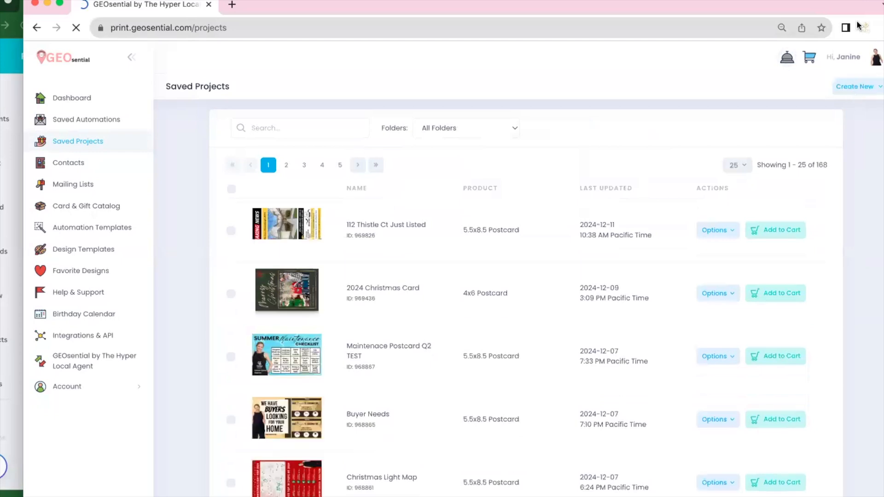
left_click(847, 88)
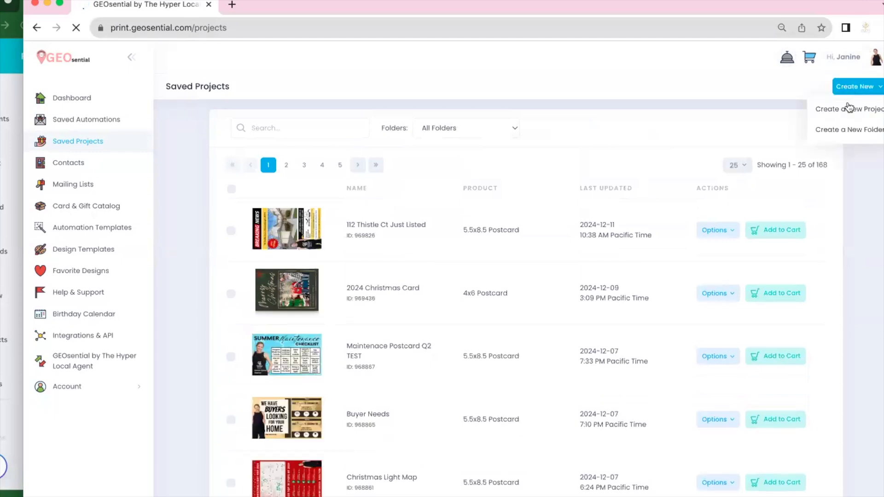
left_click(847, 108)
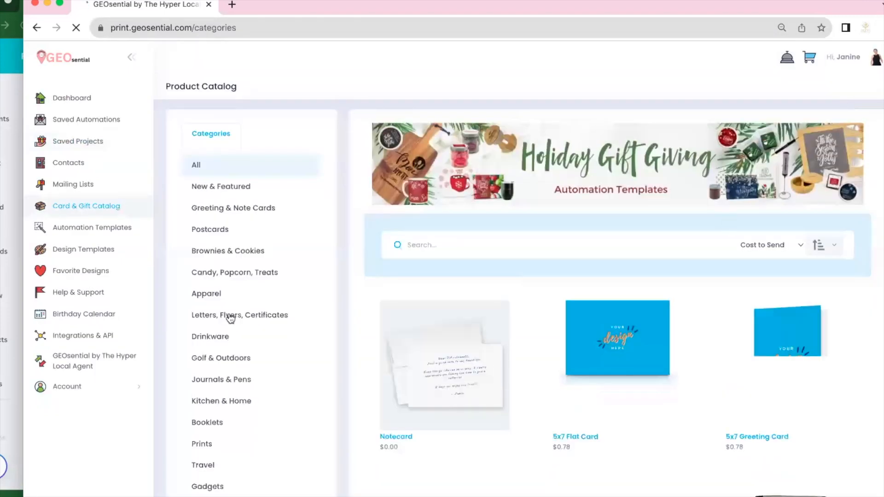
Step: Open the details of the 5.5x8.5 Postcard in the catalog's Postcards category
left_click(219, 230)
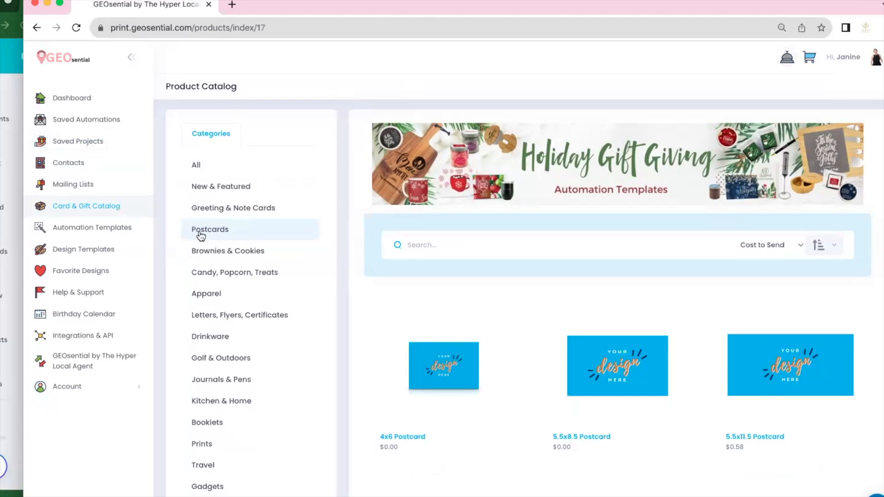
mouse_move(420, 377)
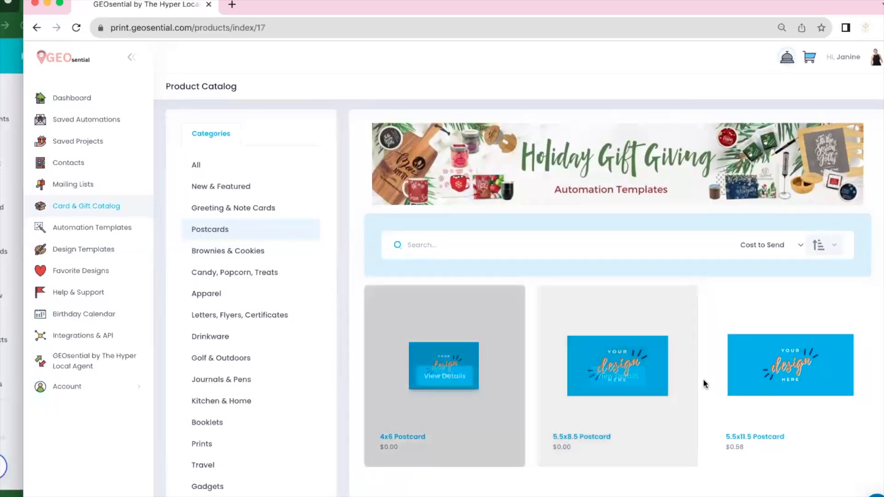
mouse_move(799, 377)
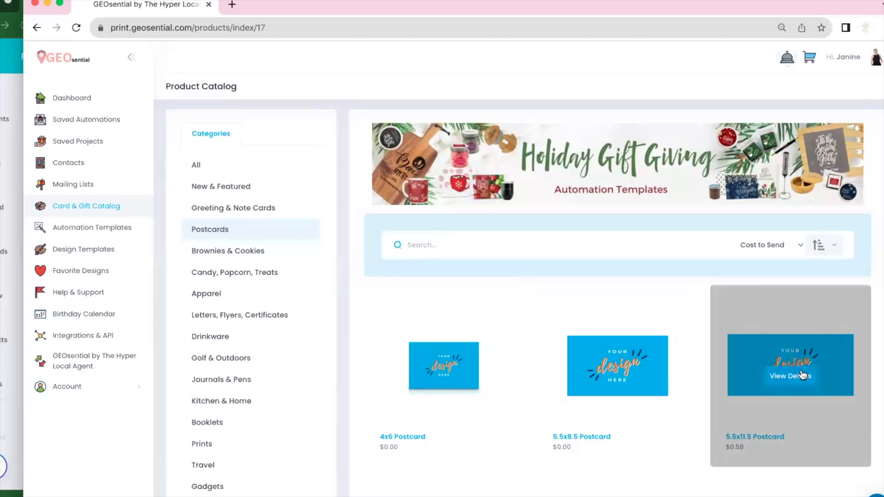
mouse_move(630, 387)
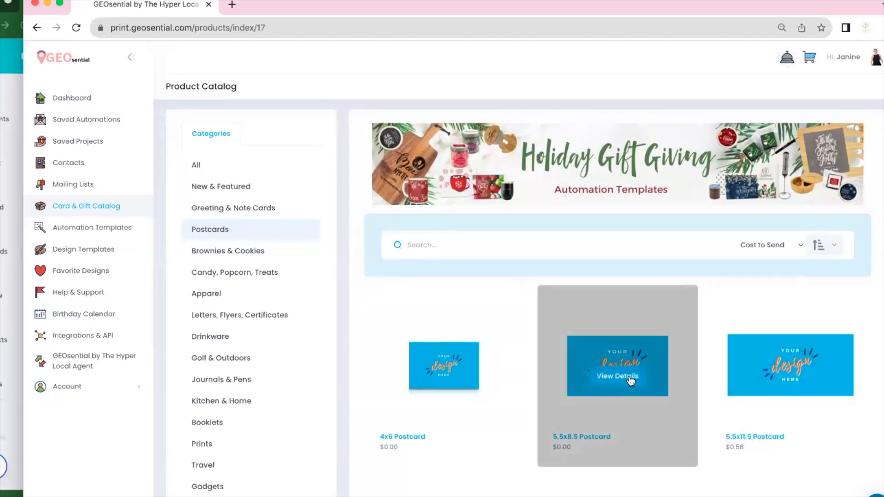
left_click(631, 380)
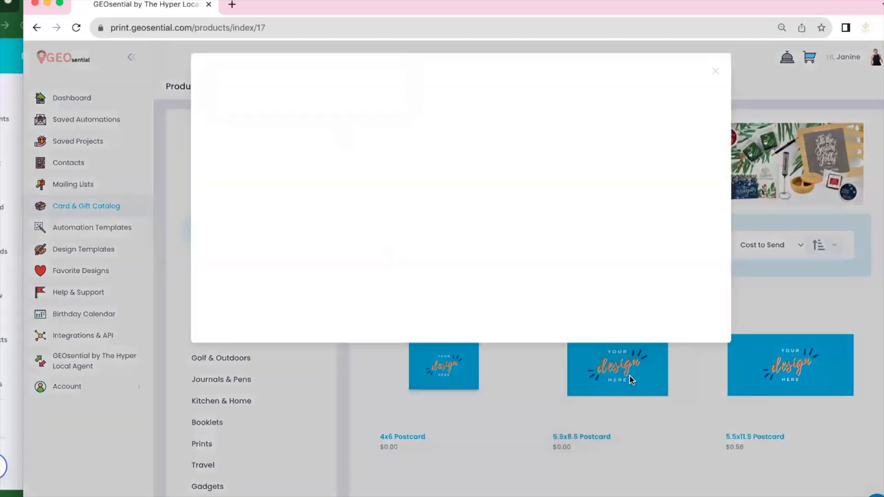
Step: Personalize the 5.5x8.5 postcard as a new project named "Test - Event invite"
left_click(459, 156)
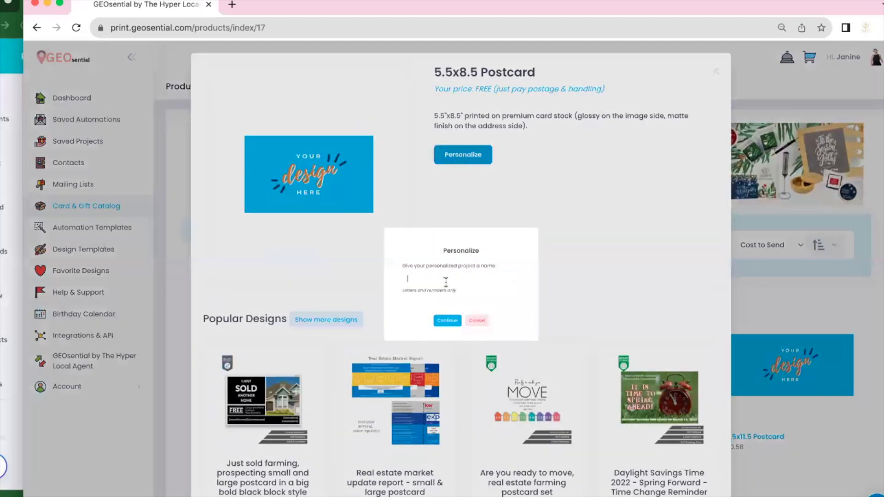
type("Test")
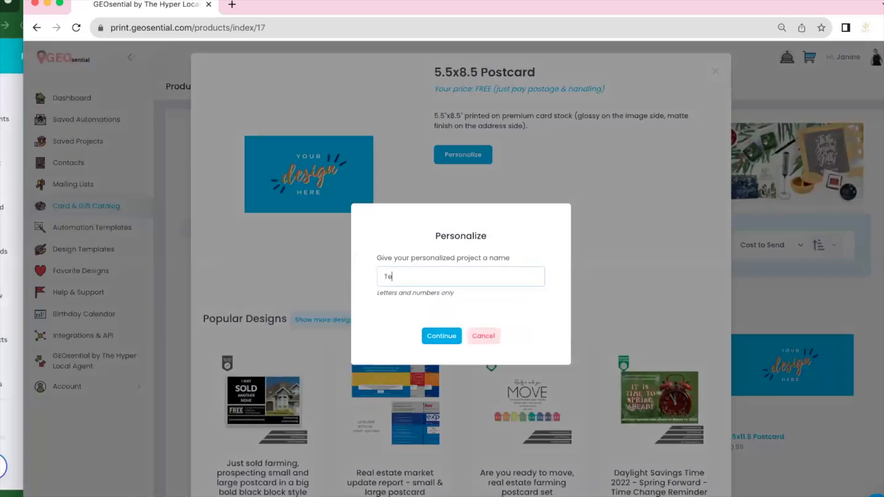
type(" - Event invite")
left_click(448, 336)
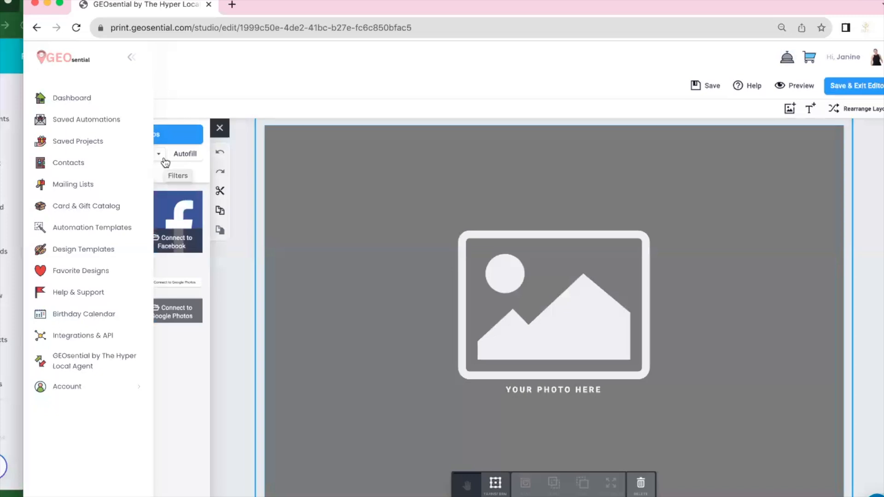
Step: Upload 1.png and 2.png from the downloaded event mailer folder in Downloads and choose to place them manually
left_click(132, 58)
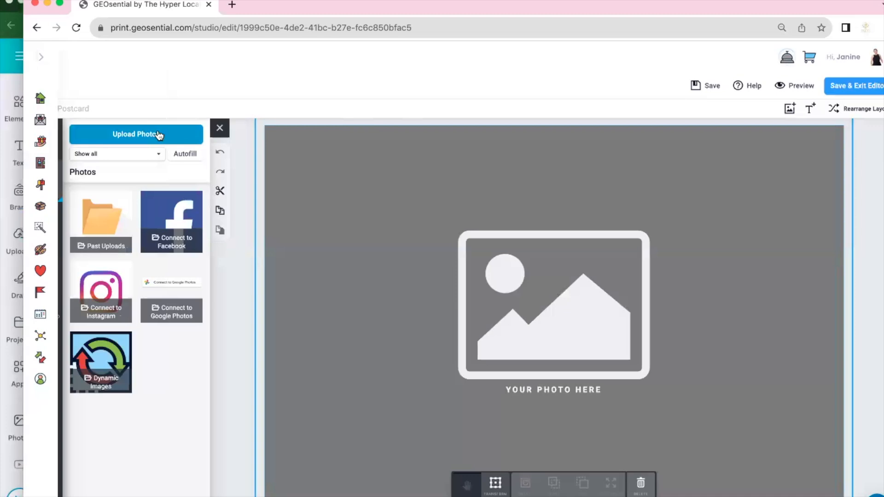
left_click(158, 134)
left_click(176, 116)
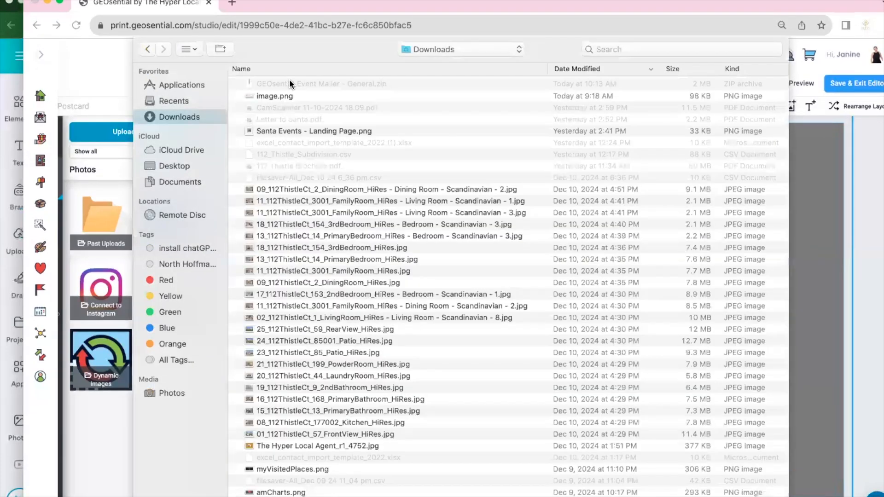
double_click(285, 84)
left_click(270, 95)
left_click(272, 83, "shift")
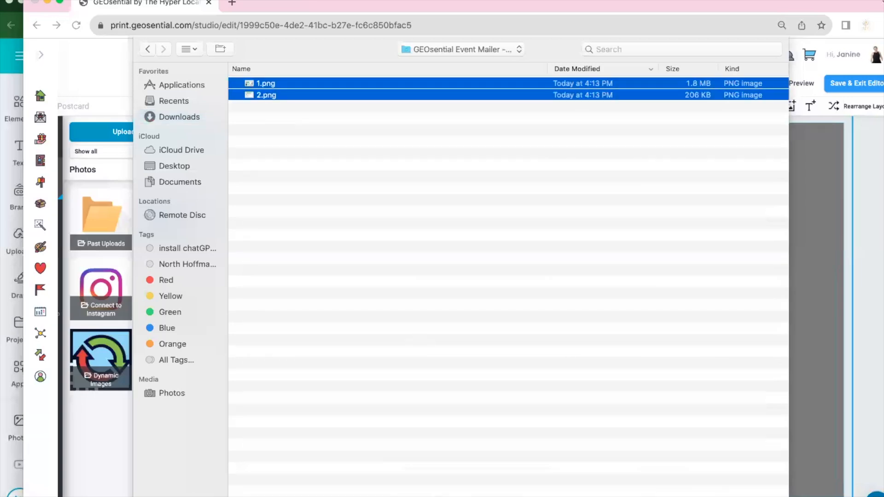
key("Return")
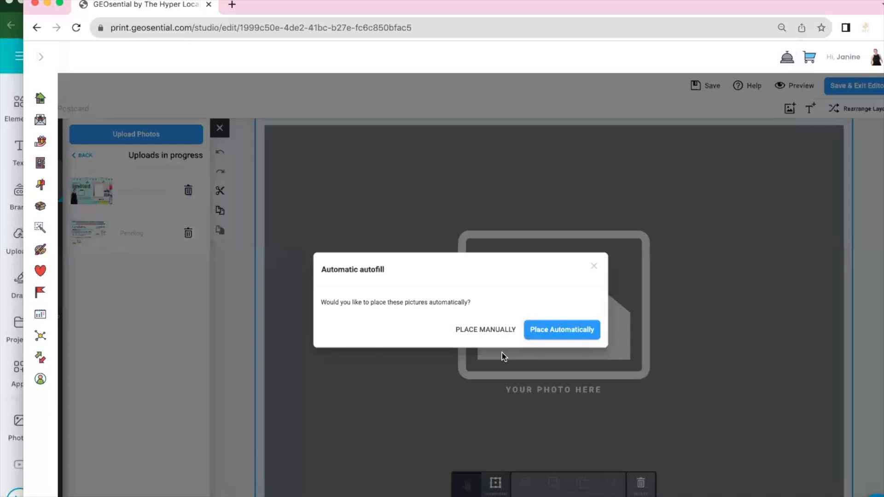
left_click(476, 330)
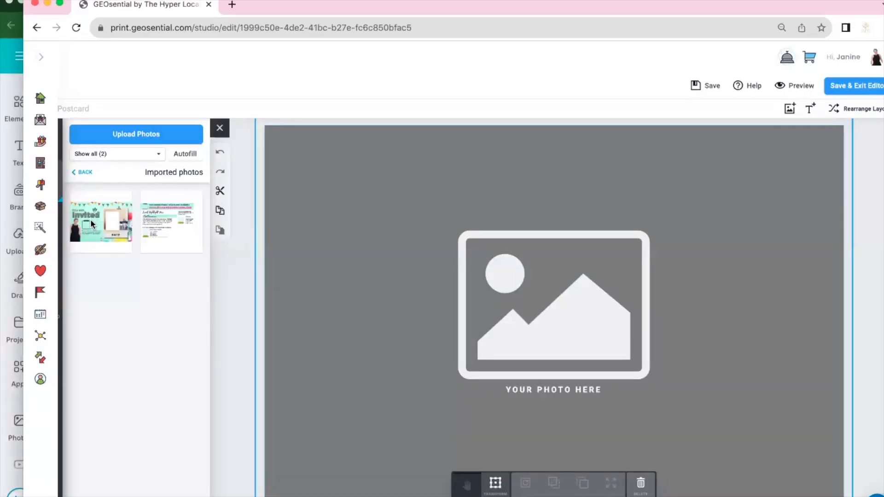
Step: Place the "Invited" image on the postcard's front and the event details image on its back
left_click_drag(91, 224, 355, 221)
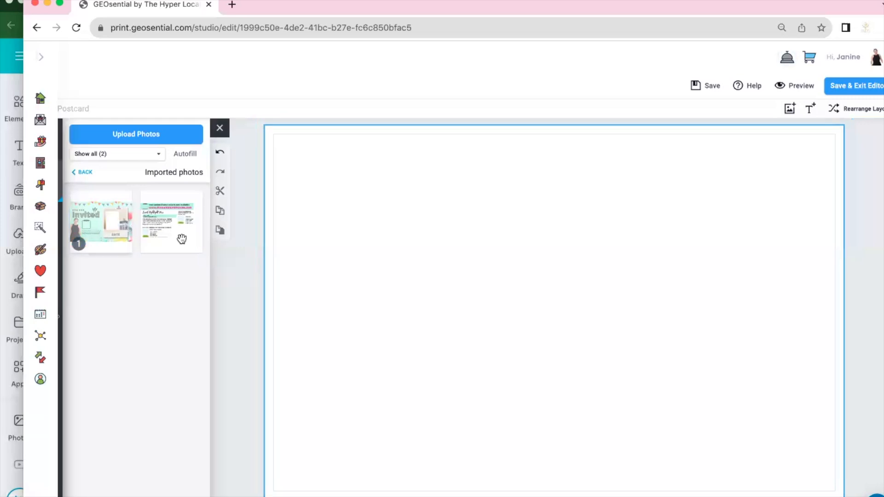
left_click_drag(157, 223, 328, 224)
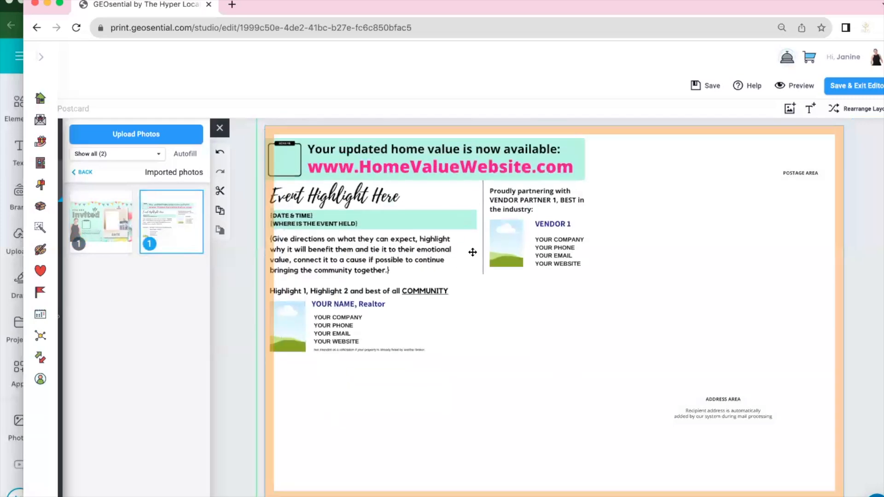
Step: Enlarge the event details image on the postcard's back to about full page size and stretch it up to the top edge
left_click_drag(473, 254, 469, 254)
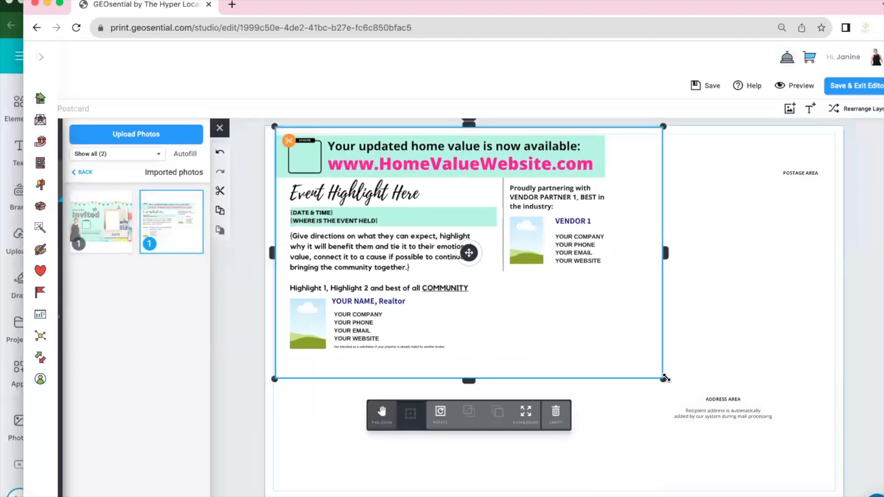
left_click_drag(663, 379, 851, 482)
left_click_drag(823, 419, 825, 421)
left_click_drag(563, 493, 562, 496)
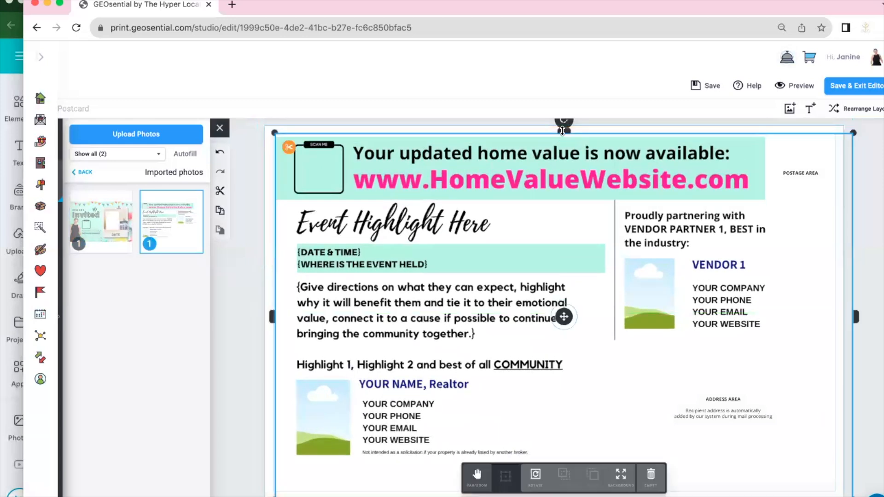
left_click_drag(562, 56, 561, 120)
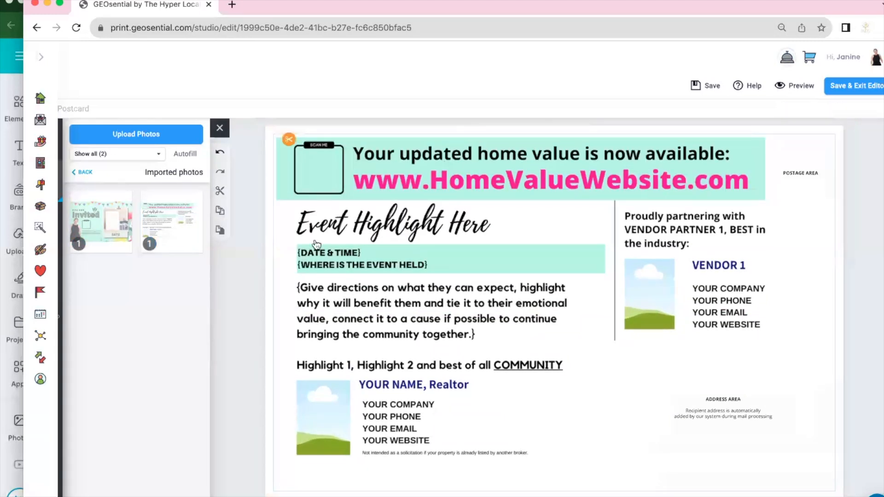
Step: Shift the event details image slightly left so it lines up with both side edges of the postcard's back
left_click(507, 475)
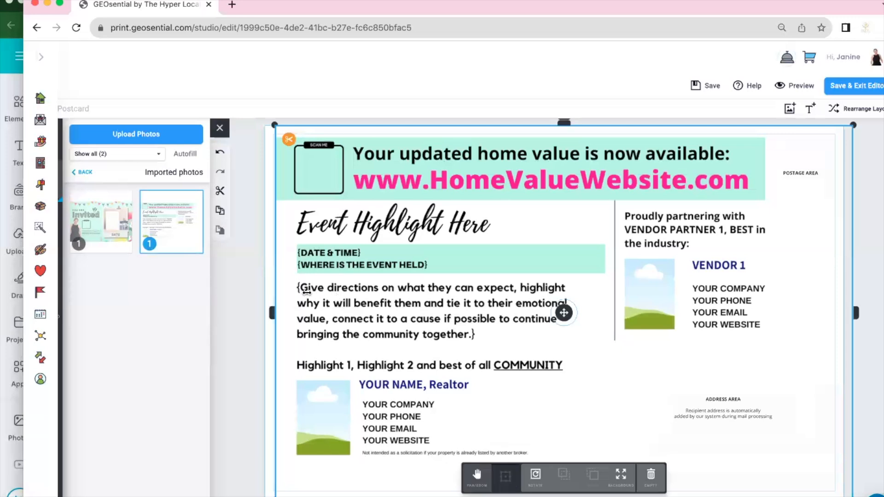
left_click_drag(180, 303, 162, 303)
left_click_drag(855, 308, 875, 306)
left_click_drag(562, 311, 551, 309)
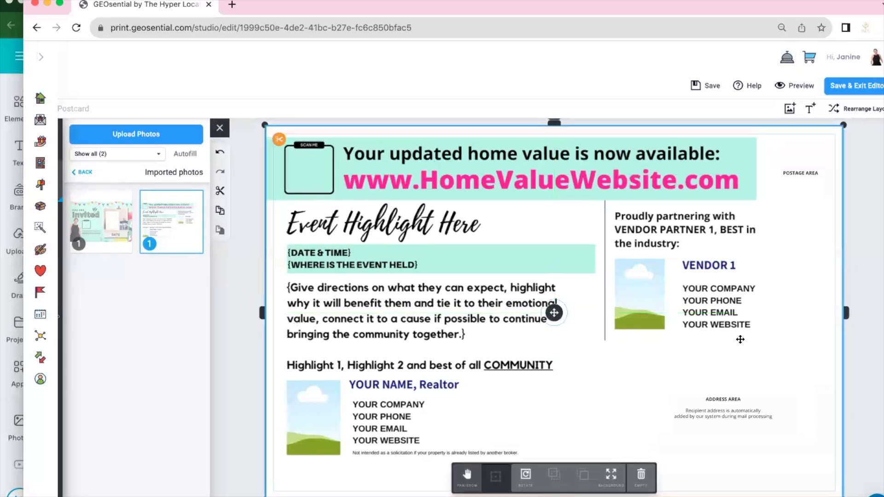
left_click(863, 238)
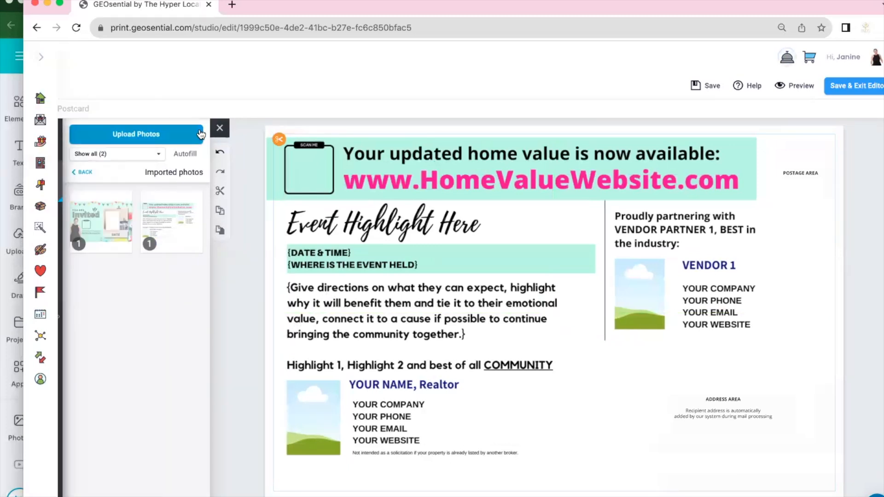
scroll(146, 190, "left", 5)
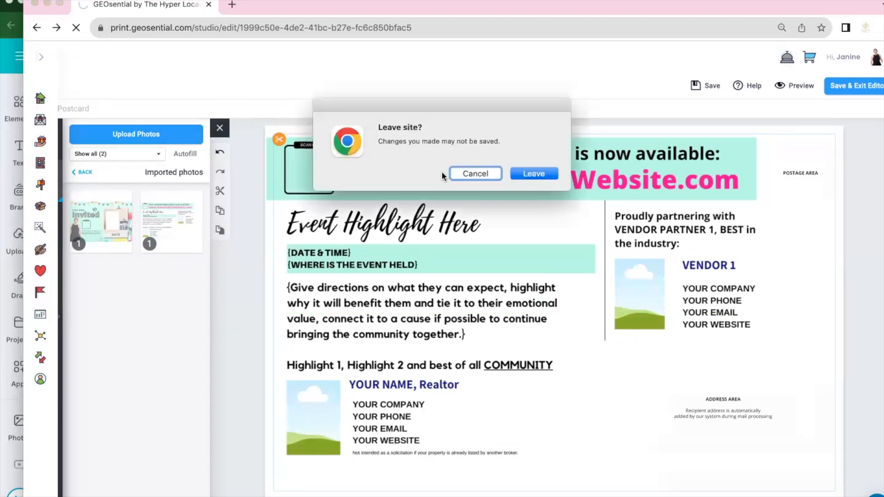
left_click(454, 174)
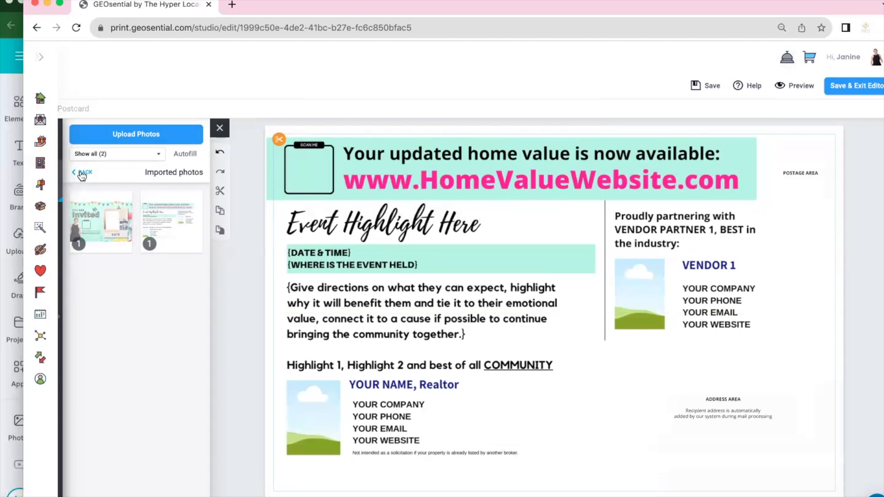
Step: Add the Dynamic QR Code image from the Image Auto Merge collection to the postcard's back
left_click(83, 173)
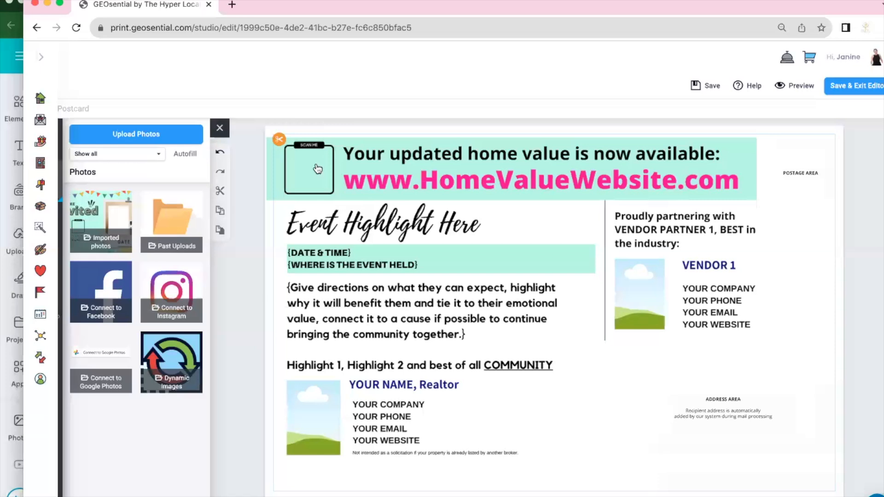
left_click(184, 361)
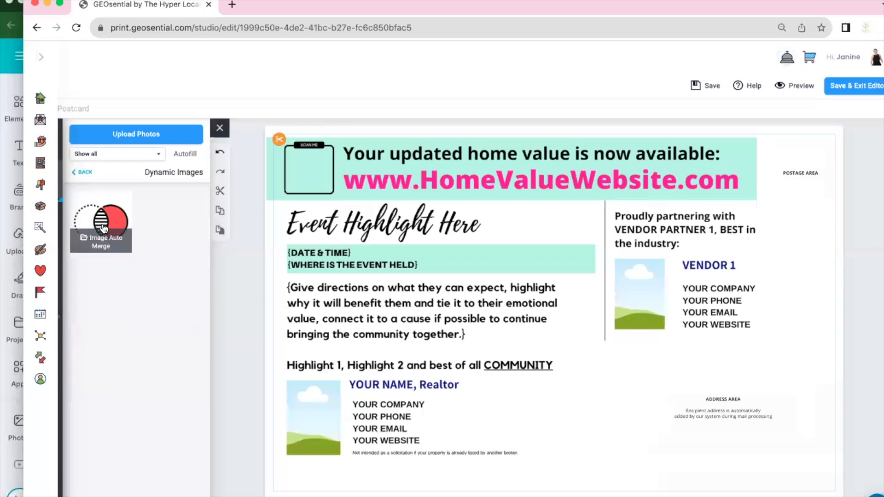
left_click(103, 223)
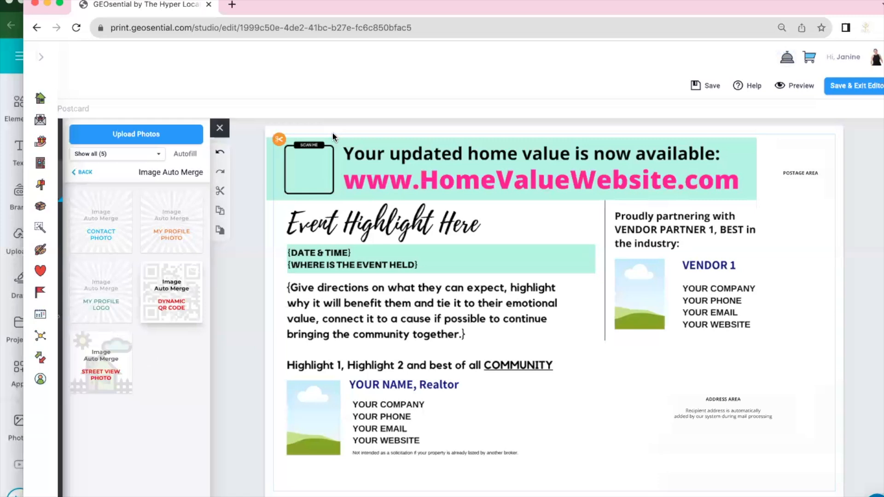
left_click_drag(179, 287, 336, 139)
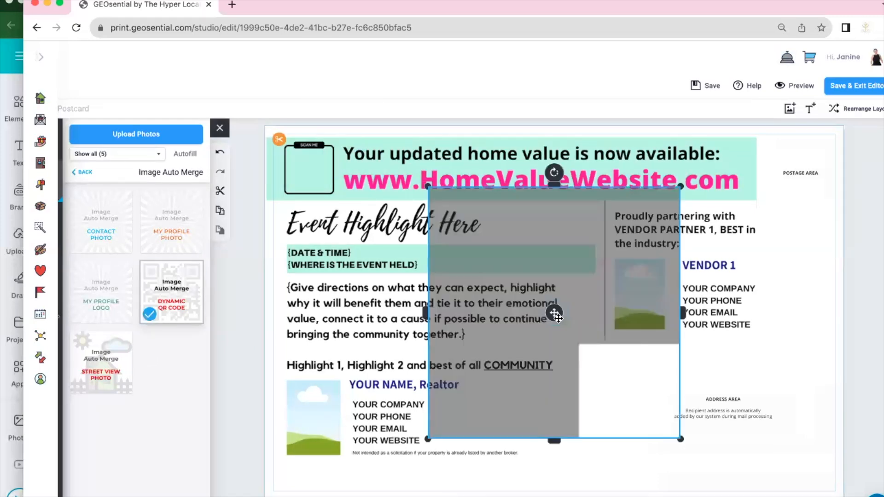
Step: Shrink the dynamic QR code image to fit inside the SCAN ME frame on the postcard's back and save the project
left_click_drag(555, 316, 414, 278)
left_click_drag(537, 398, 332, 193)
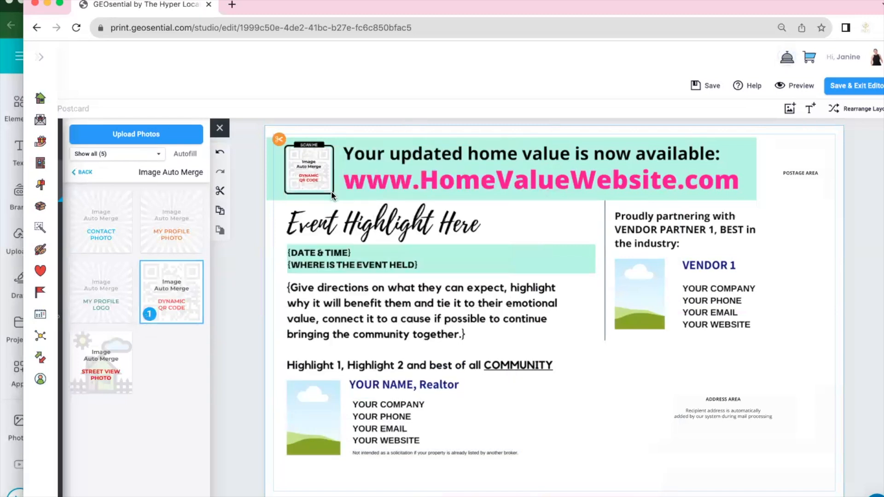
left_click(332, 194)
left_click(711, 87)
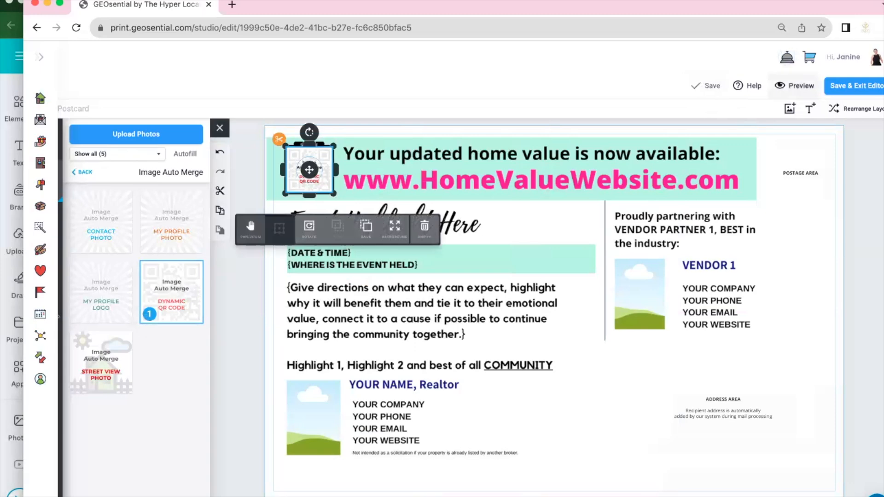
Step: Show the postcard's front, save the project again, and exit the editor, continuing past the project review
left_click(881, 185)
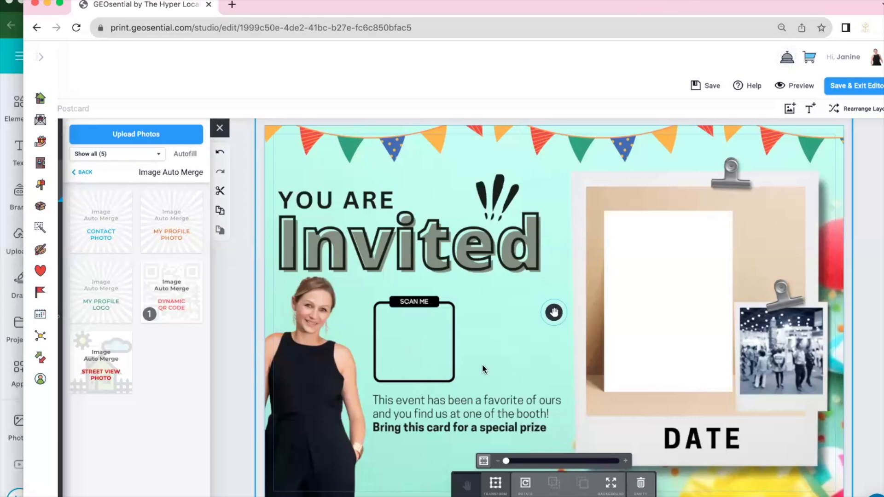
left_click(702, 83)
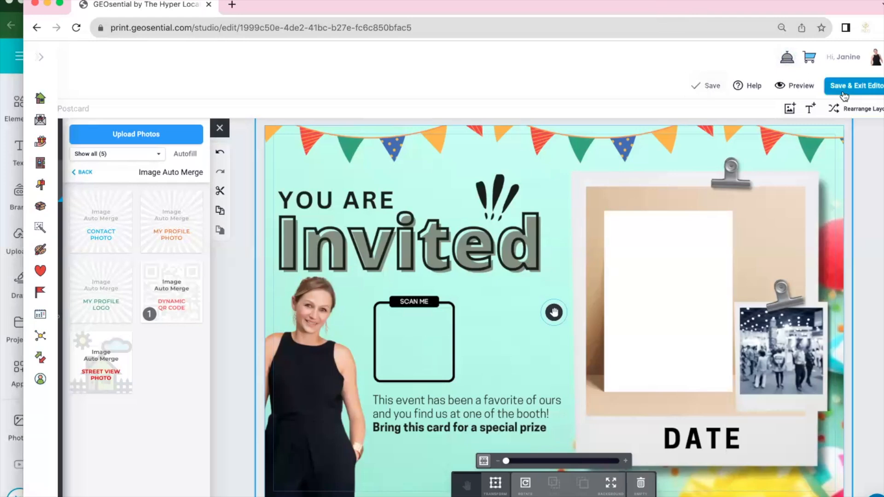
left_click(844, 87)
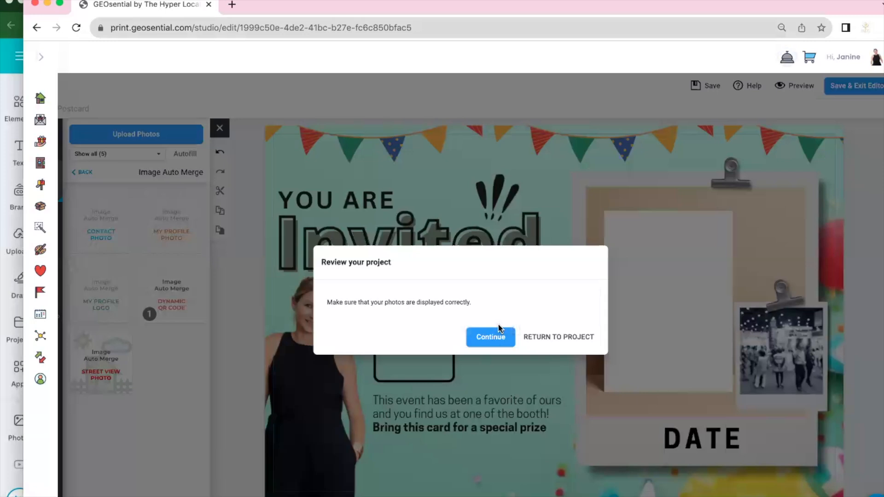
left_click(485, 334)
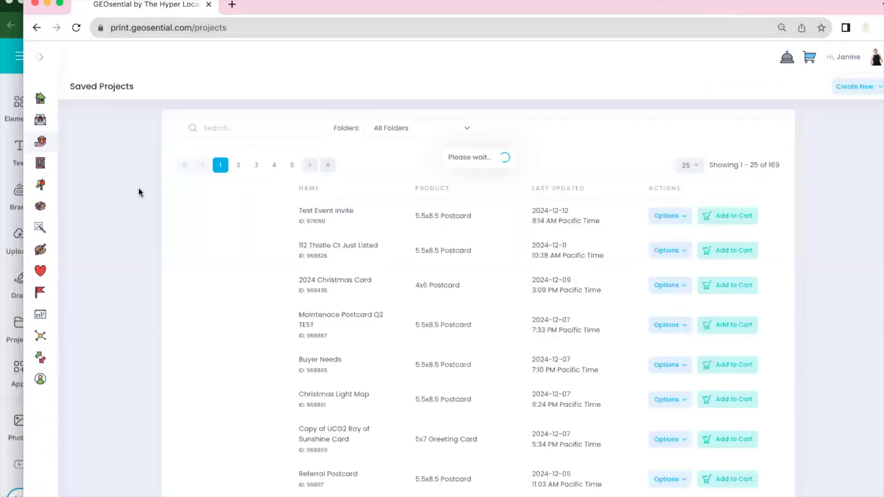
Step: Create a new automation named "Test - Event invite" with the Event Date Automation type
mouse_move(45, 139)
left_click(83, 122)
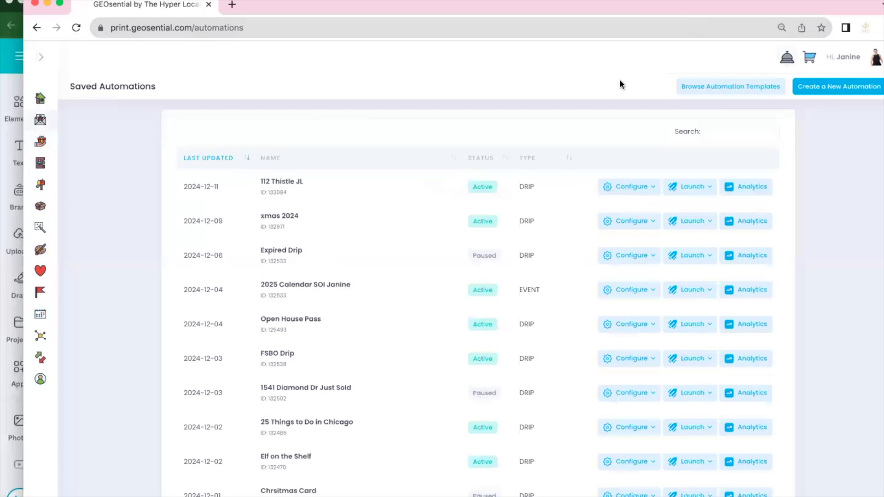
left_click(827, 91)
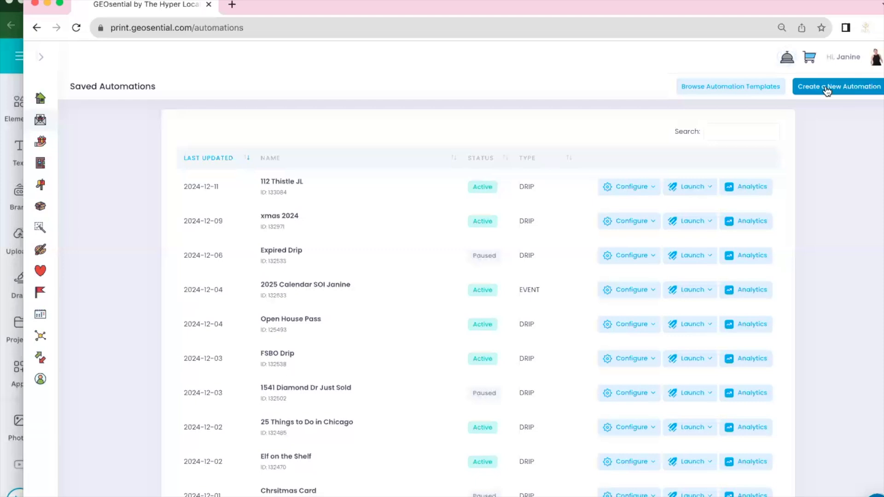
left_click(828, 90)
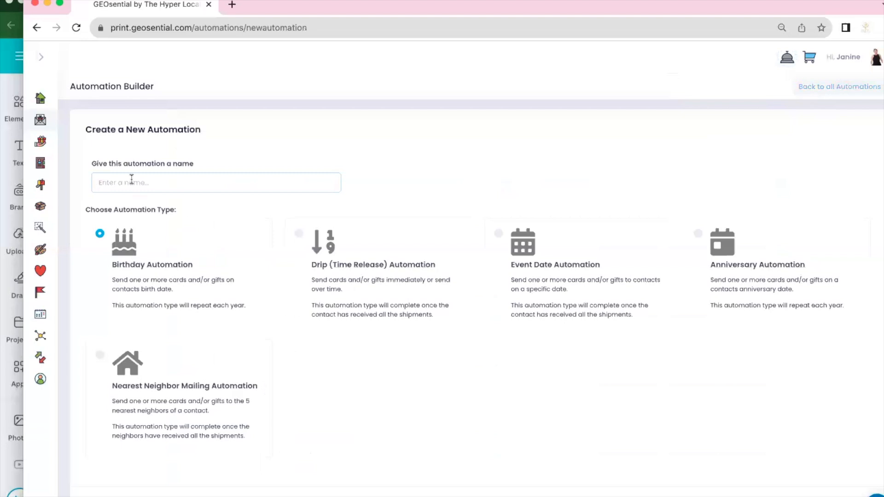
type("Test ")
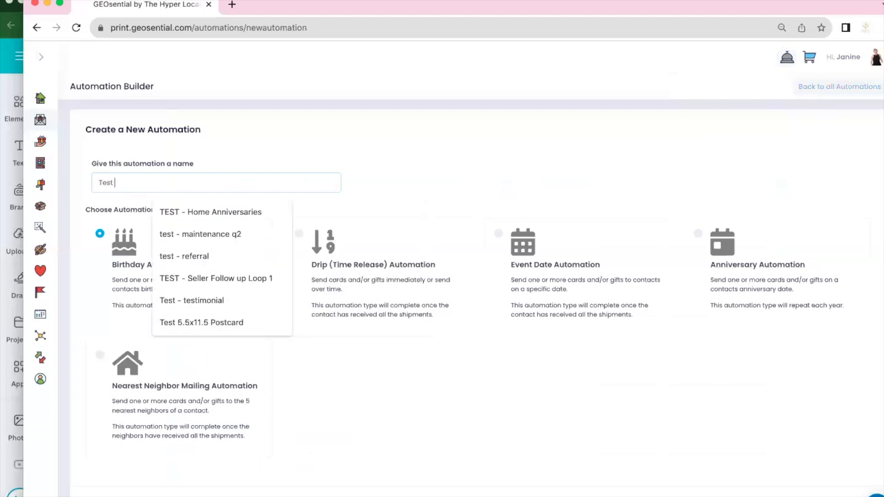
type("- Event invite")
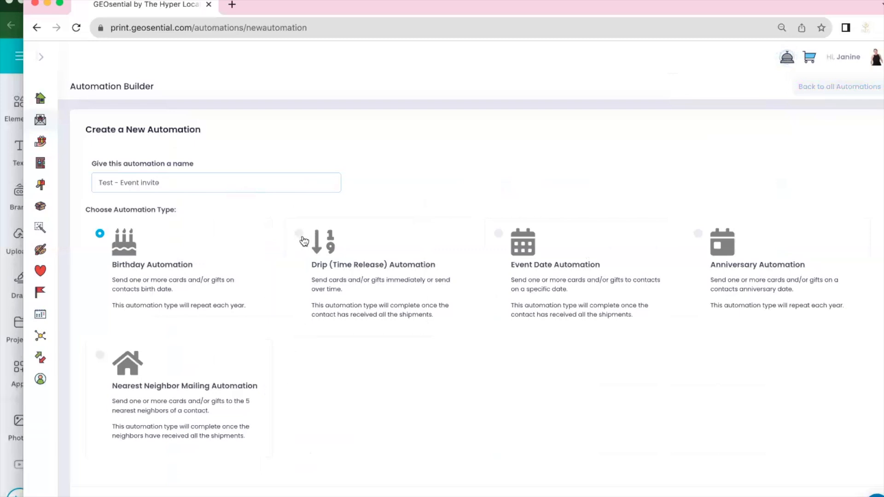
left_click(302, 239)
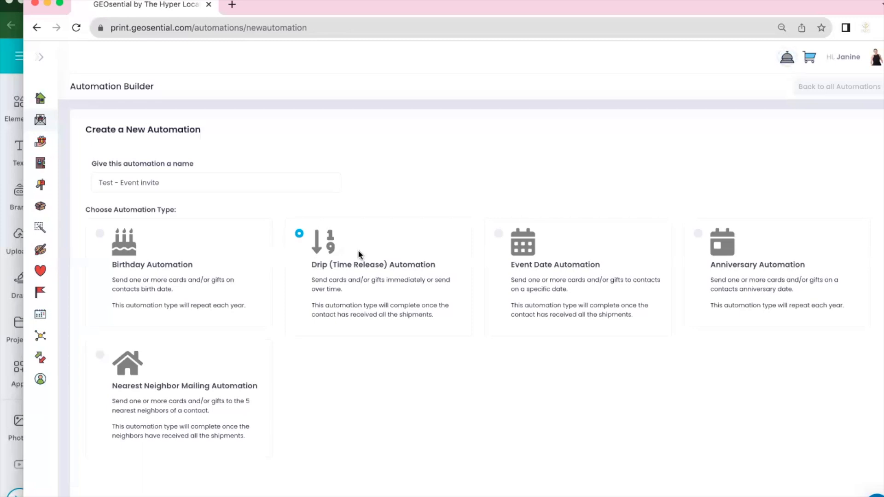
left_click(502, 230)
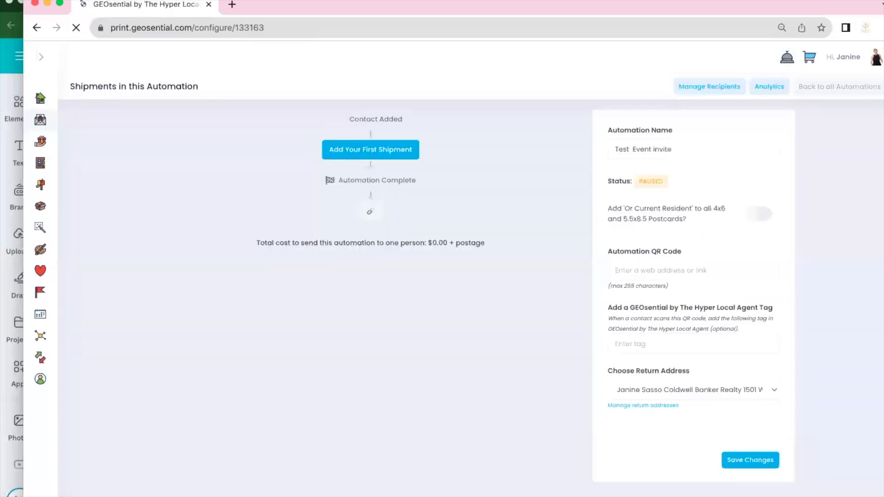
Step: Add a first shipment to the automation containing the saved 5.5x8.5 postcard project "Test Event invite"
left_click(401, 154)
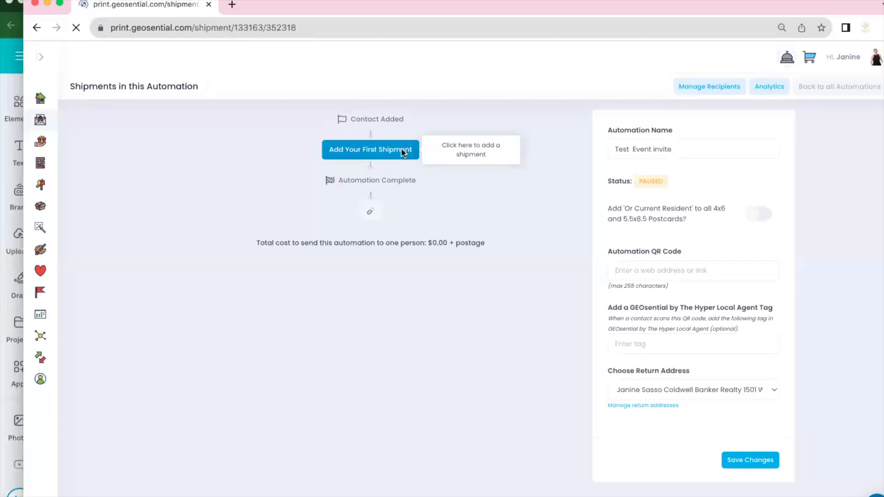
left_click(543, 134)
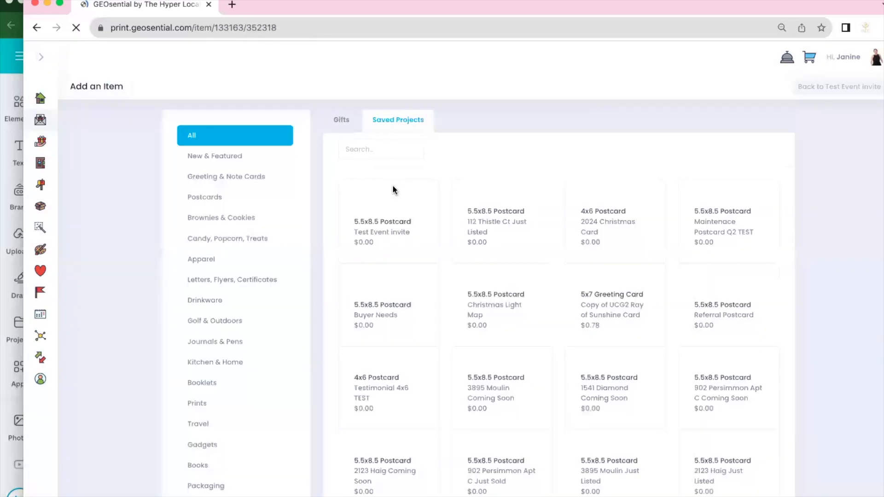
mouse_move(392, 190)
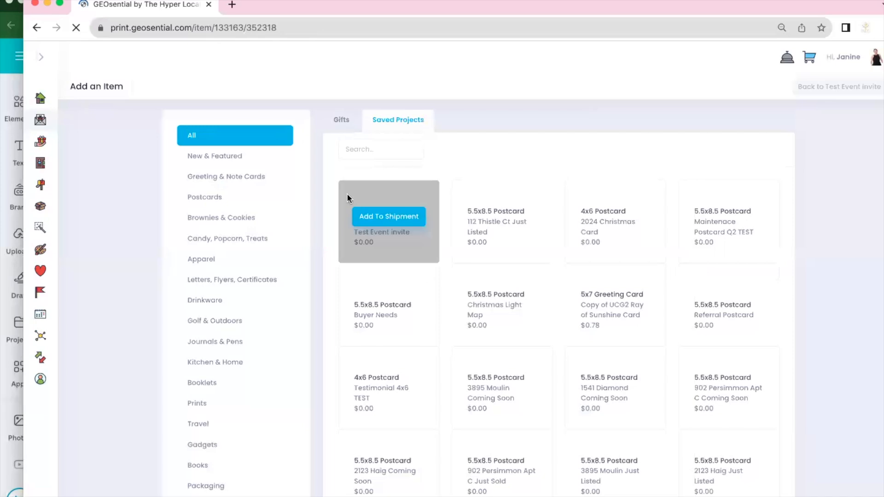
left_click(410, 217)
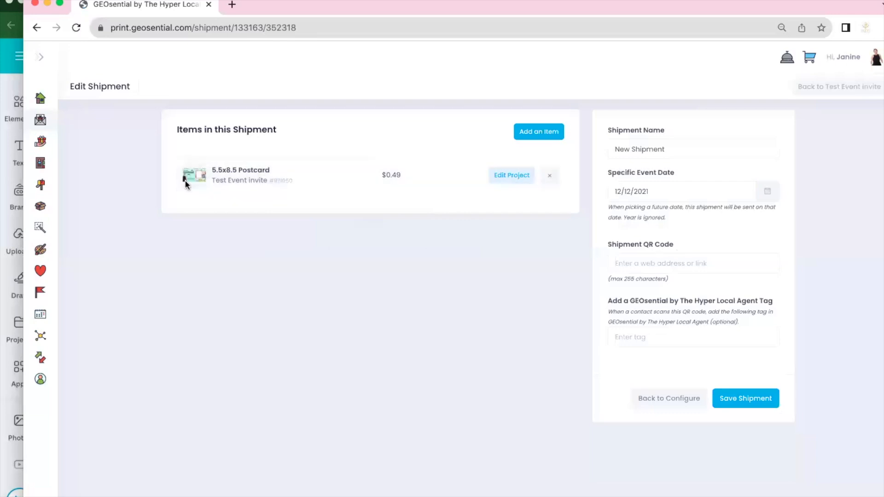
Step: Set the shipment's QR code to the suggested homevalue-2877 link, add the tag CMA, and save the shipment
left_click(644, 264)
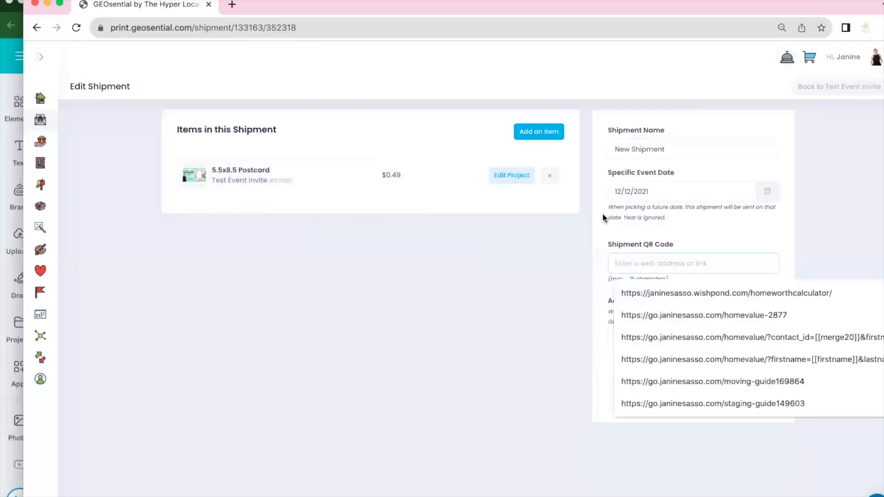
left_click(694, 317)
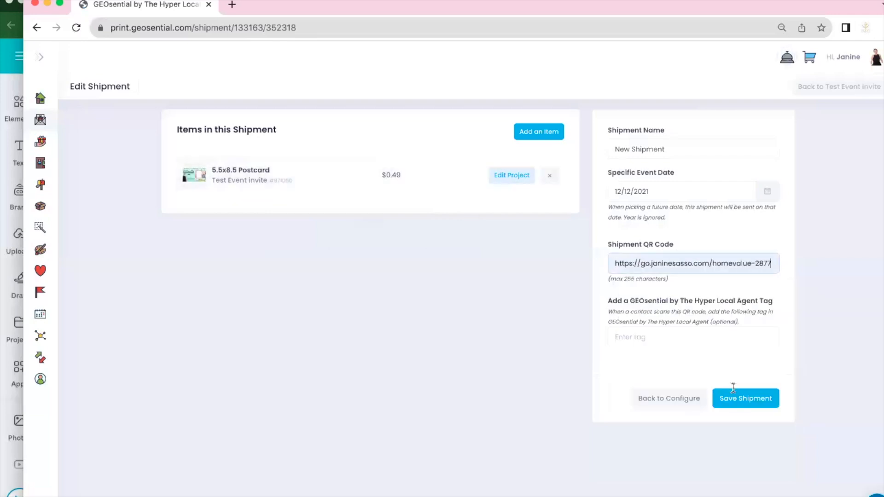
left_click(688, 337)
type("cma")
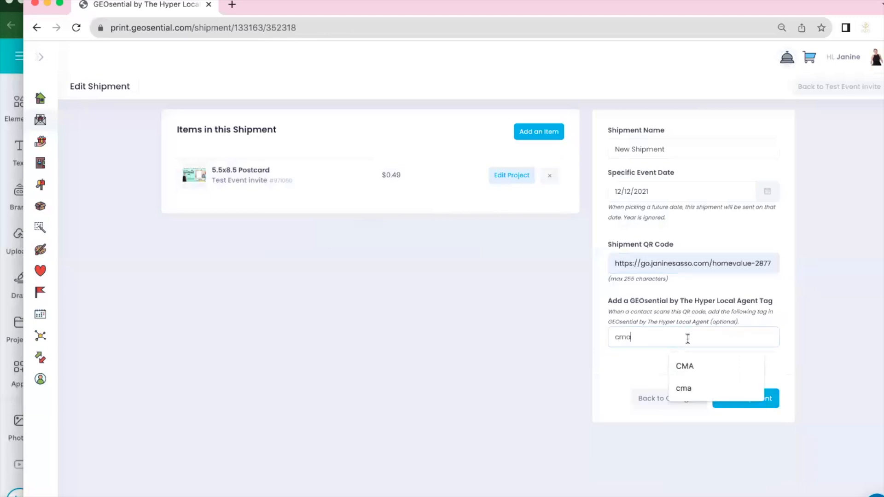
left_click(704, 367)
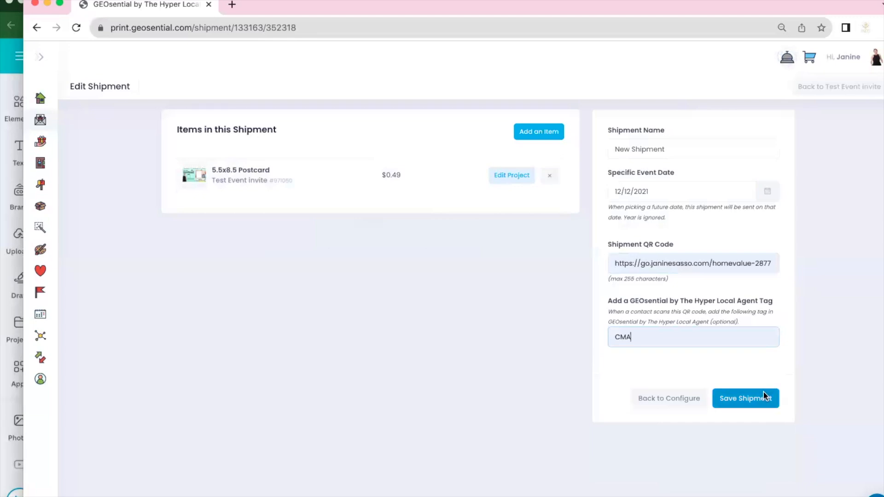
left_click(763, 399)
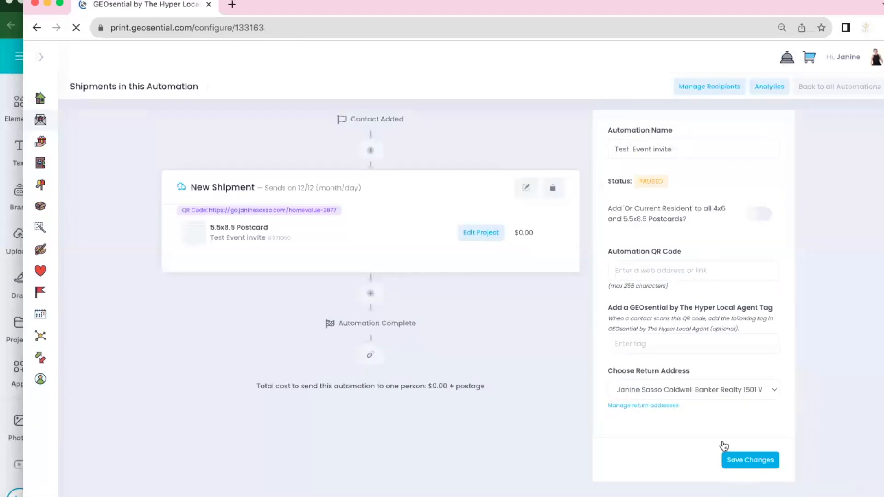
Step: Reopen the shipment, change its specific event date to 01/07/2025, and save the shipment
left_click(523, 190)
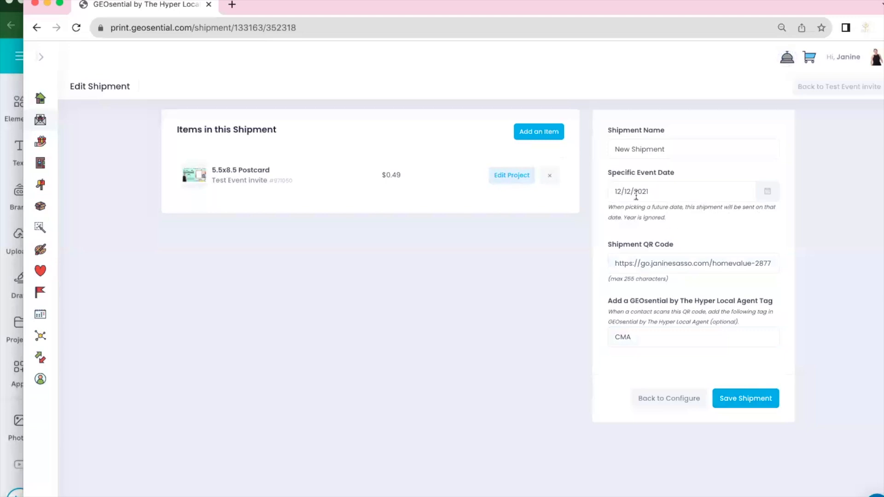
left_click(656, 197)
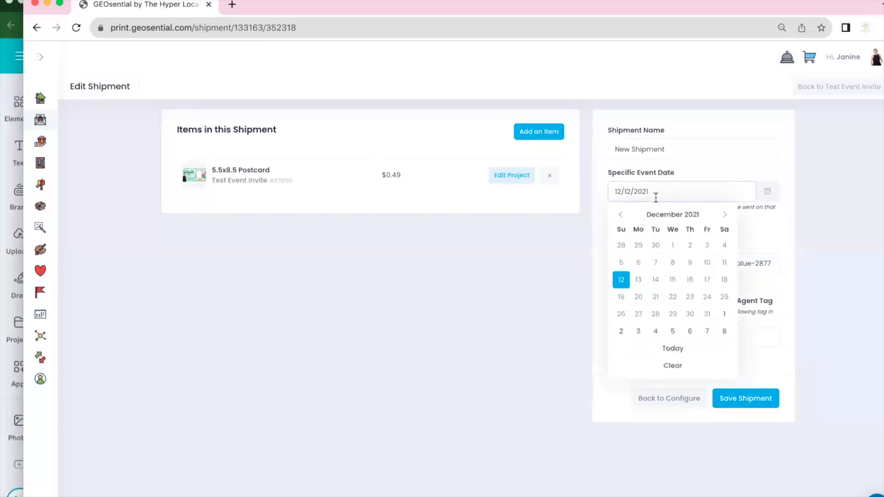
key("BackSpace")
type("4")
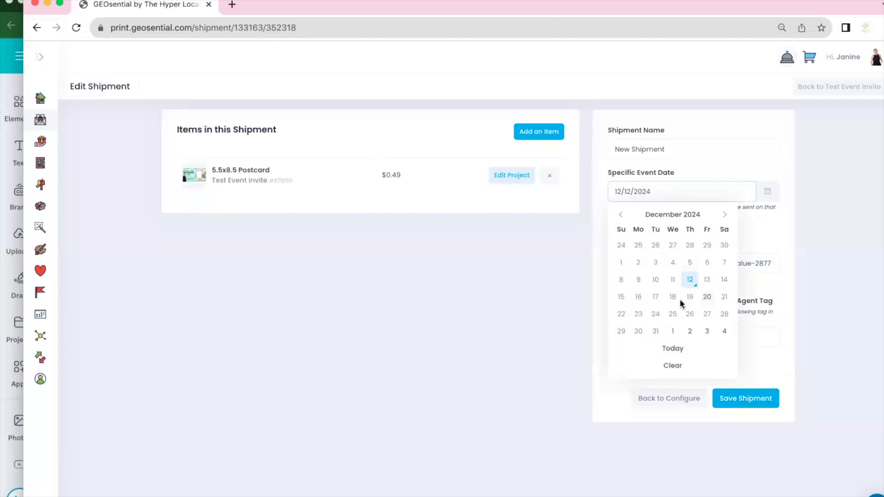
left_click(725, 215)
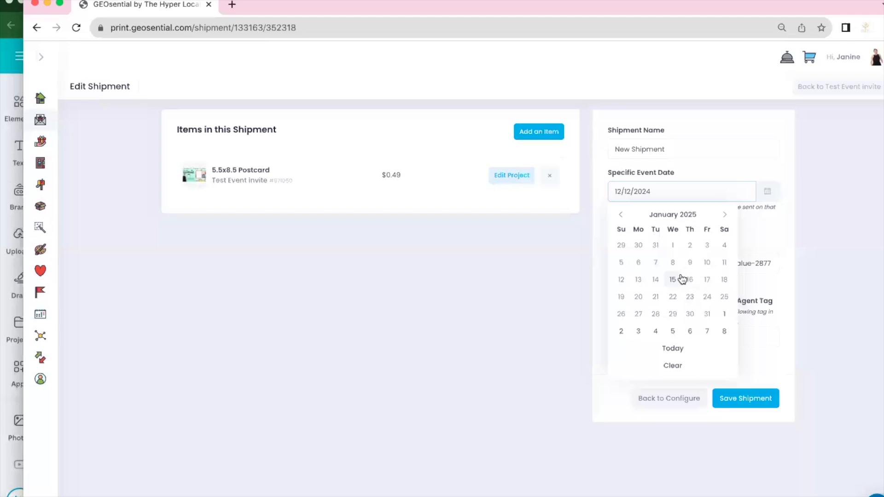
left_click(656, 331)
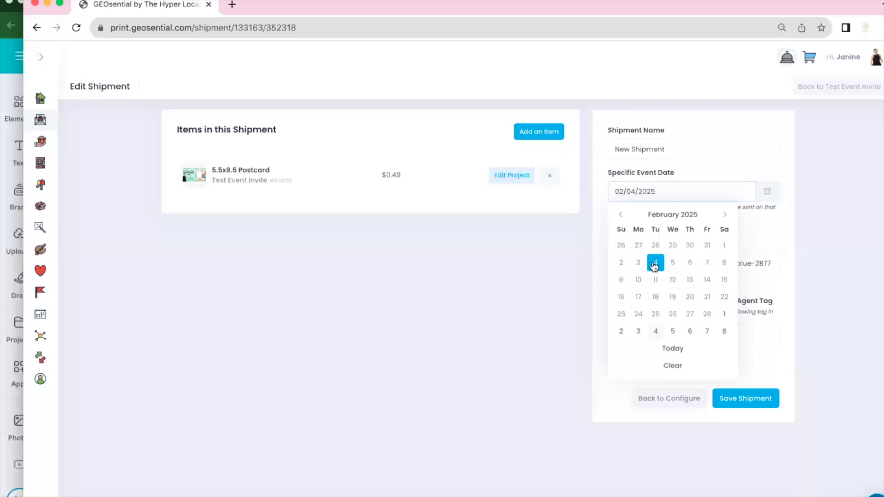
left_click(623, 217)
left_click(655, 262)
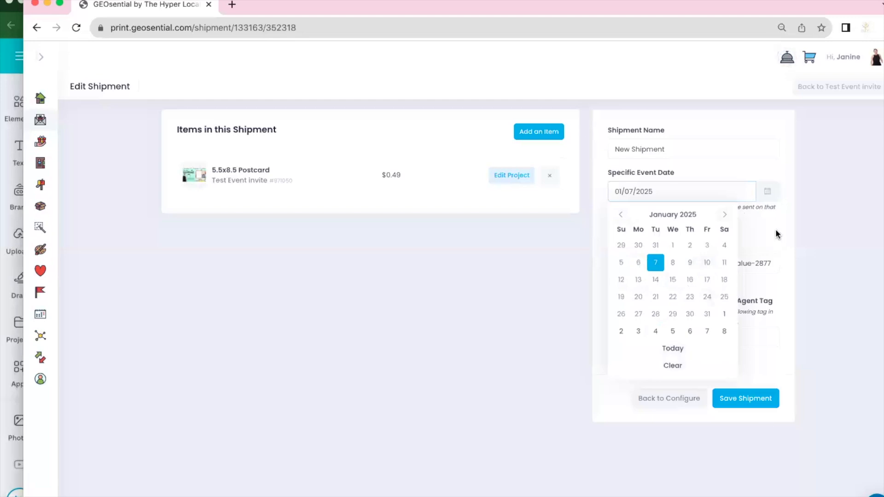
left_click(640, 183)
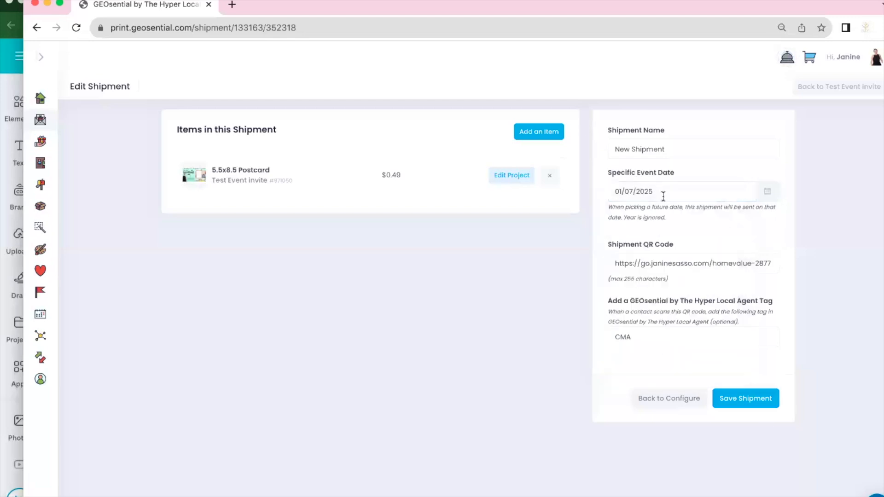
left_click(749, 393)
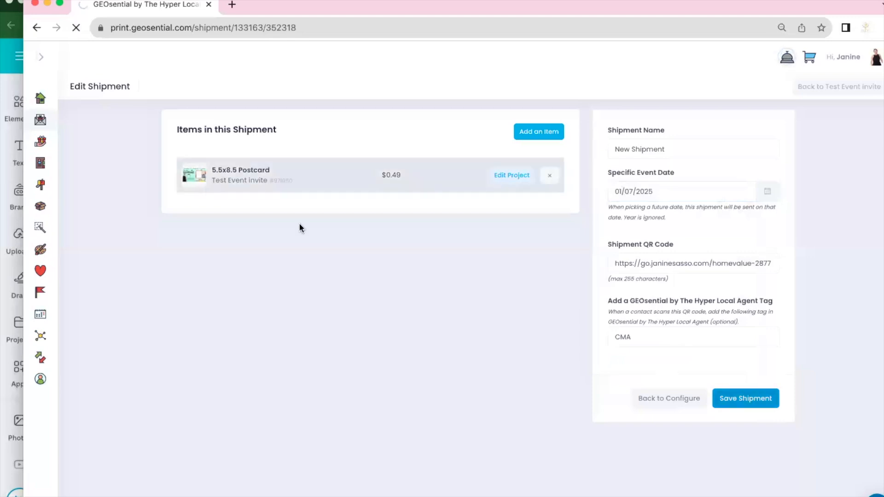
Step: Check the shipment's send date and open the recipient management page of the Test Event invite automation
left_click_drag(264, 186, 366, 192)
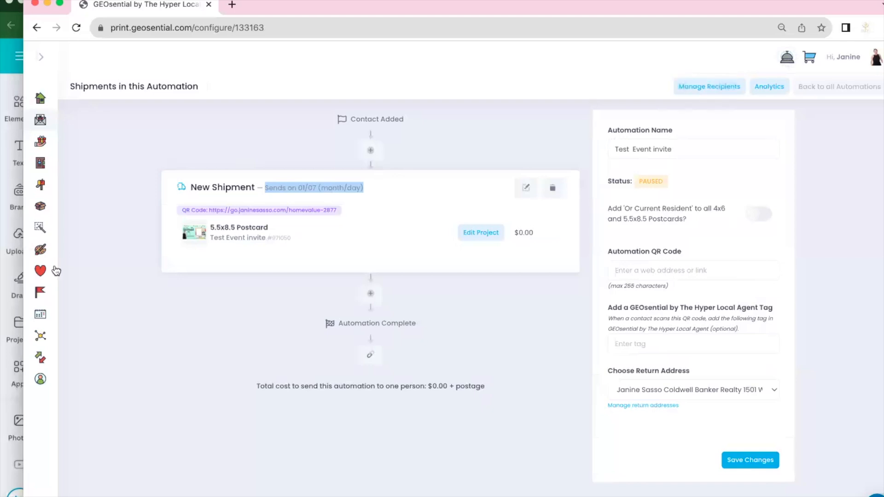
mouse_move(104, 190)
left_click(738, 88)
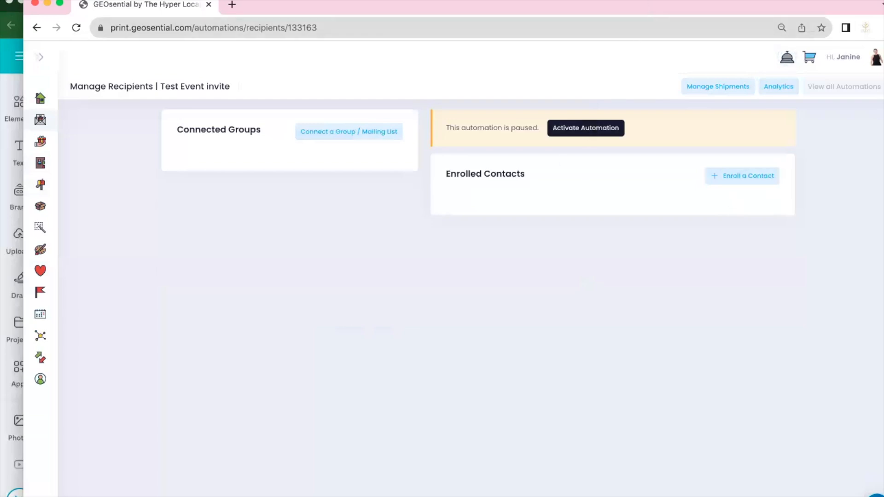
Step: Switch to the Canva event mailer design and view the invitation on page 1
left_click(9, 83)
scroll(269, 213, "up", 6)
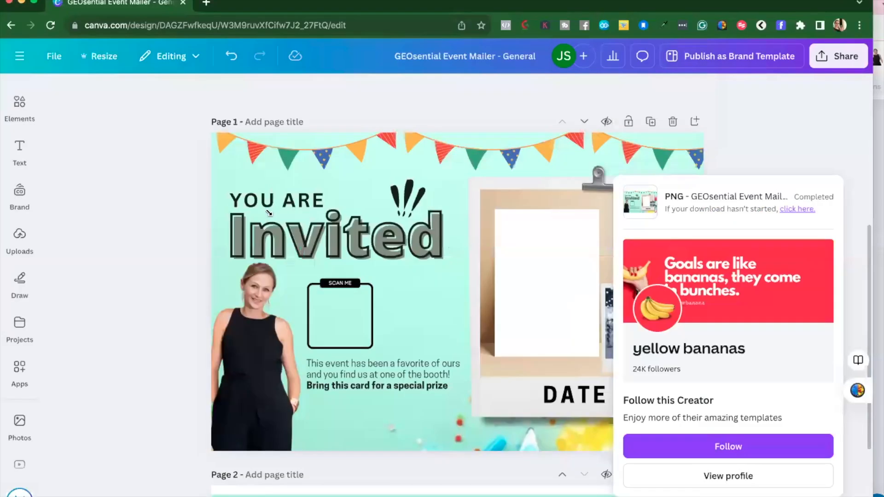